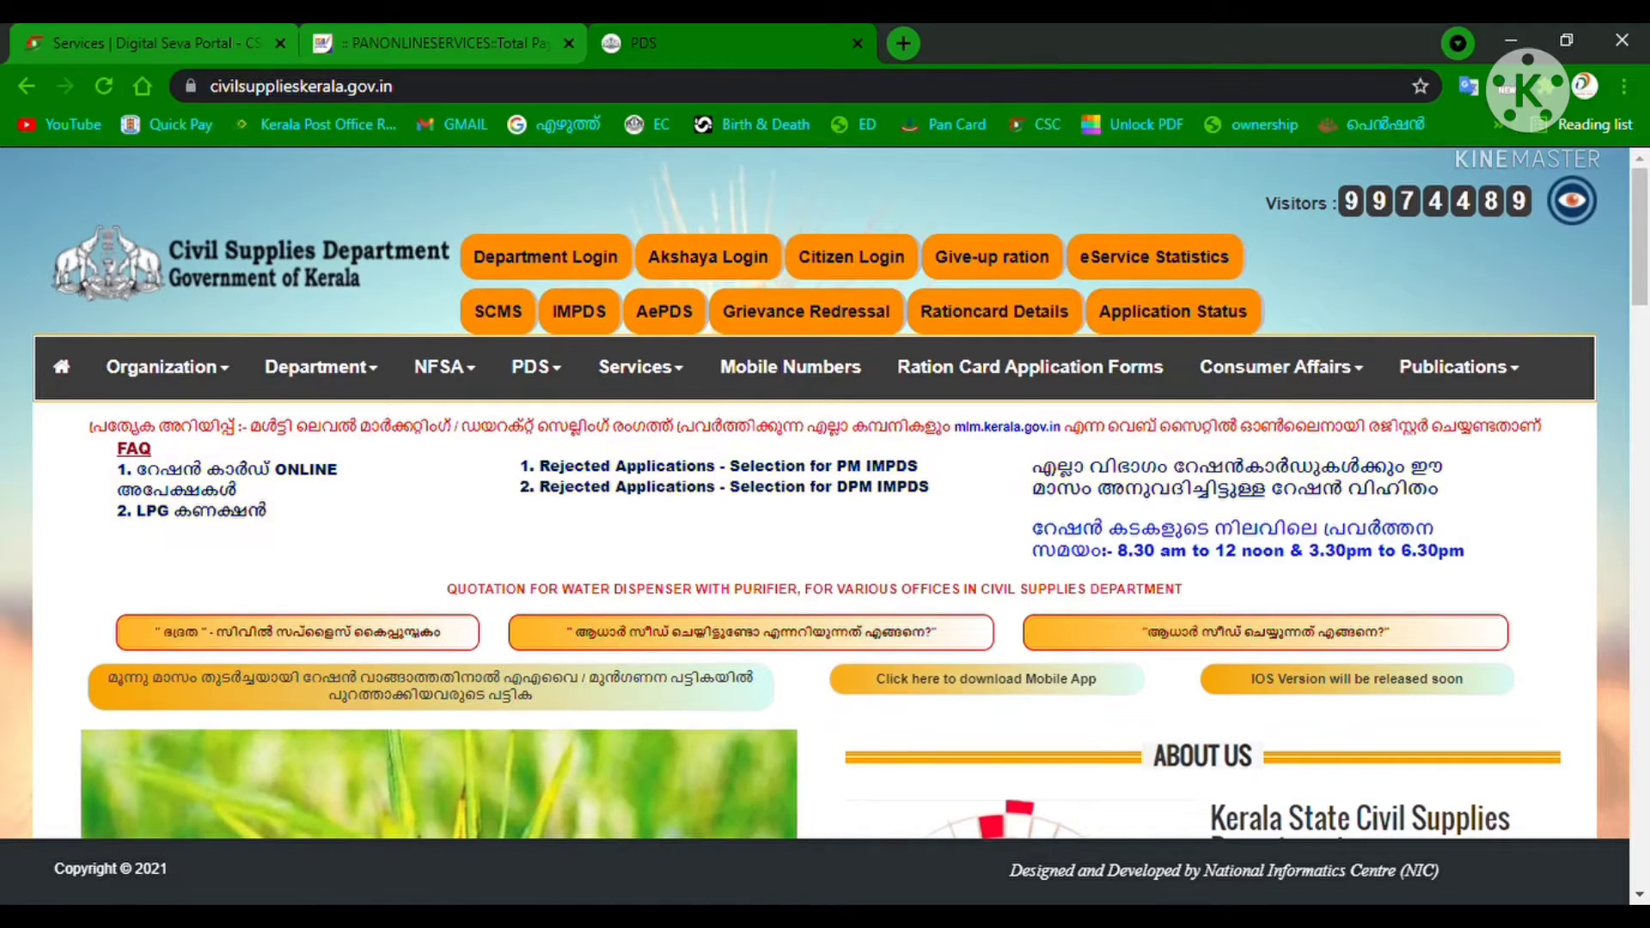
# Sign in through Citizen Login as a Citizen, entering the captcha code shown.
pyautogui.click(898, 268)
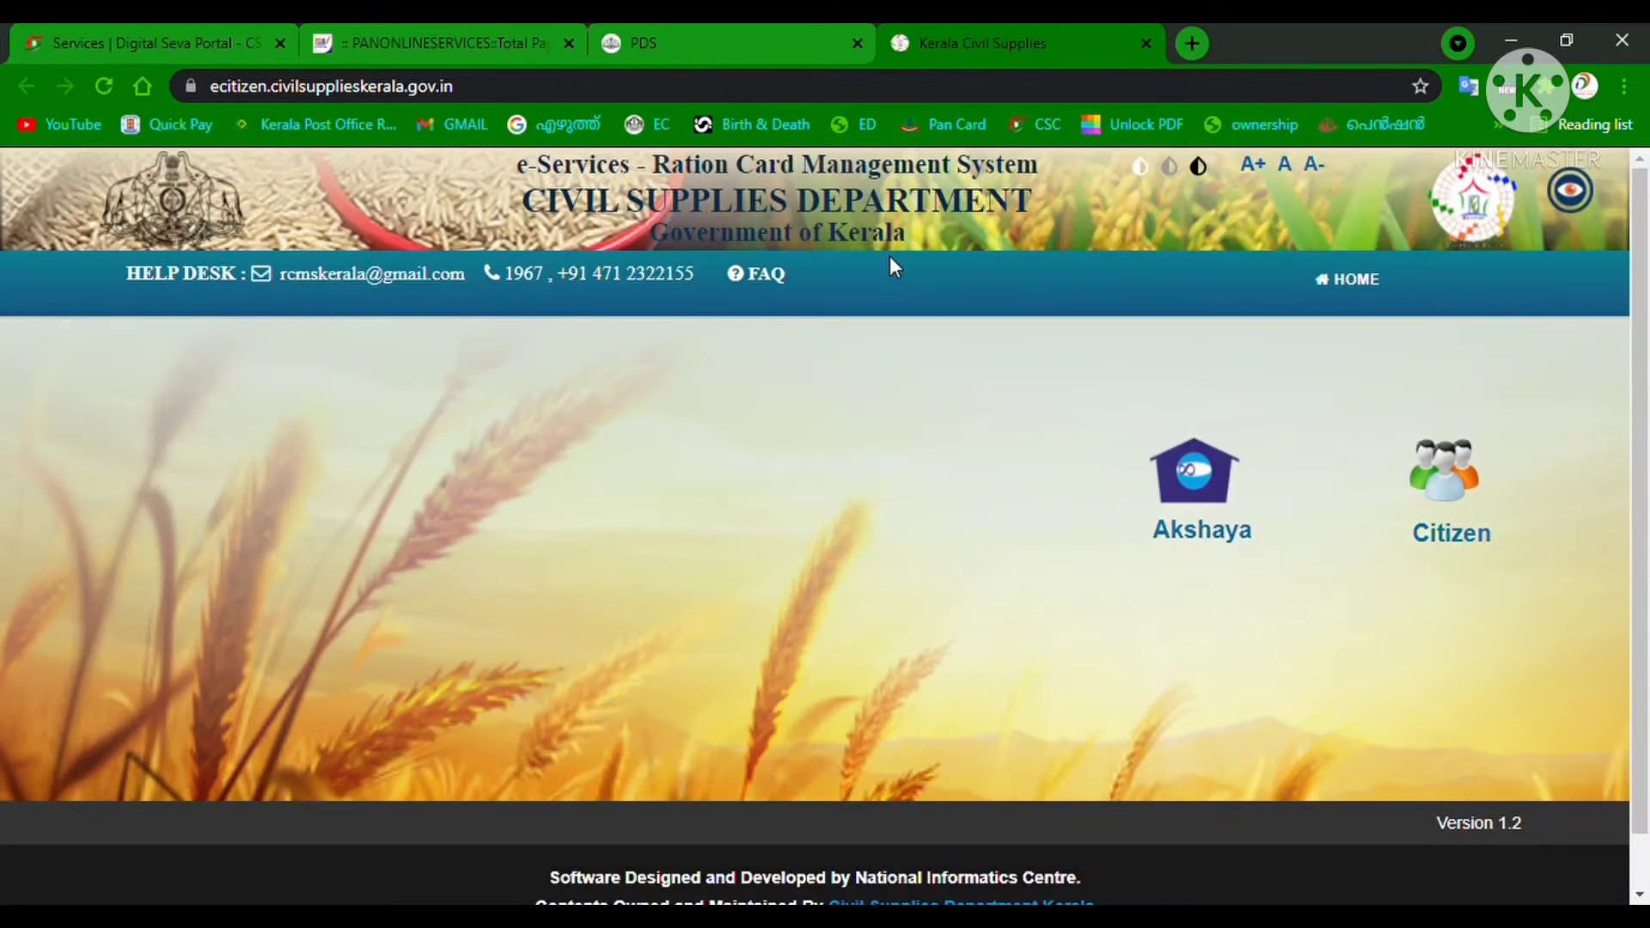
pyautogui.click(1464, 486)
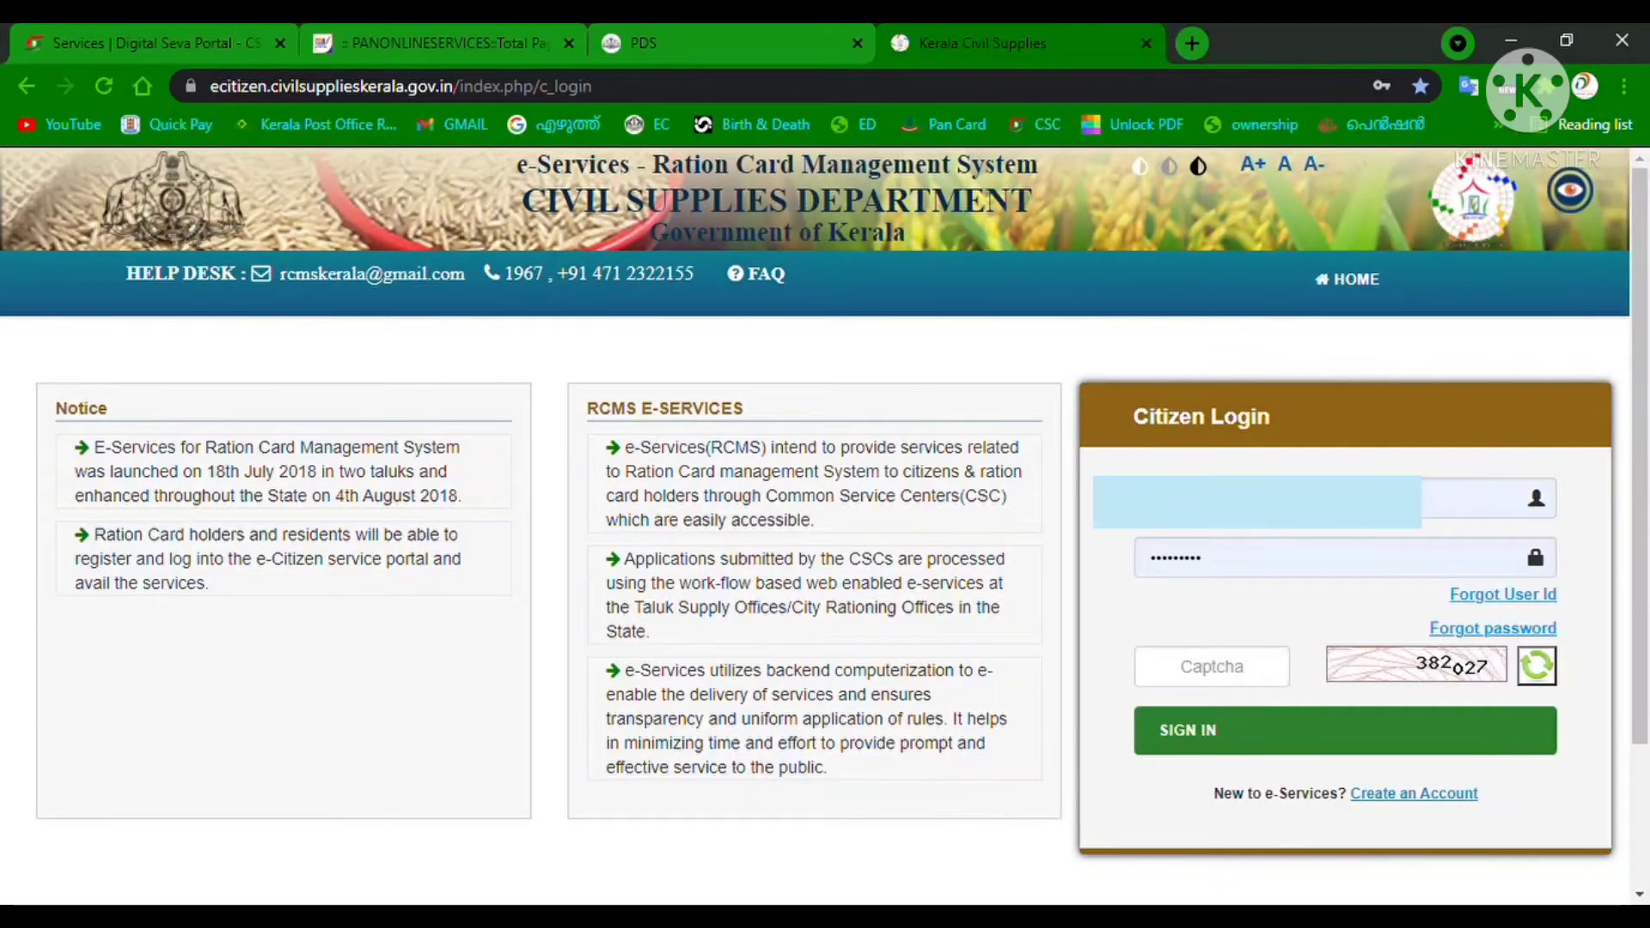
pyautogui.click(1220, 681)
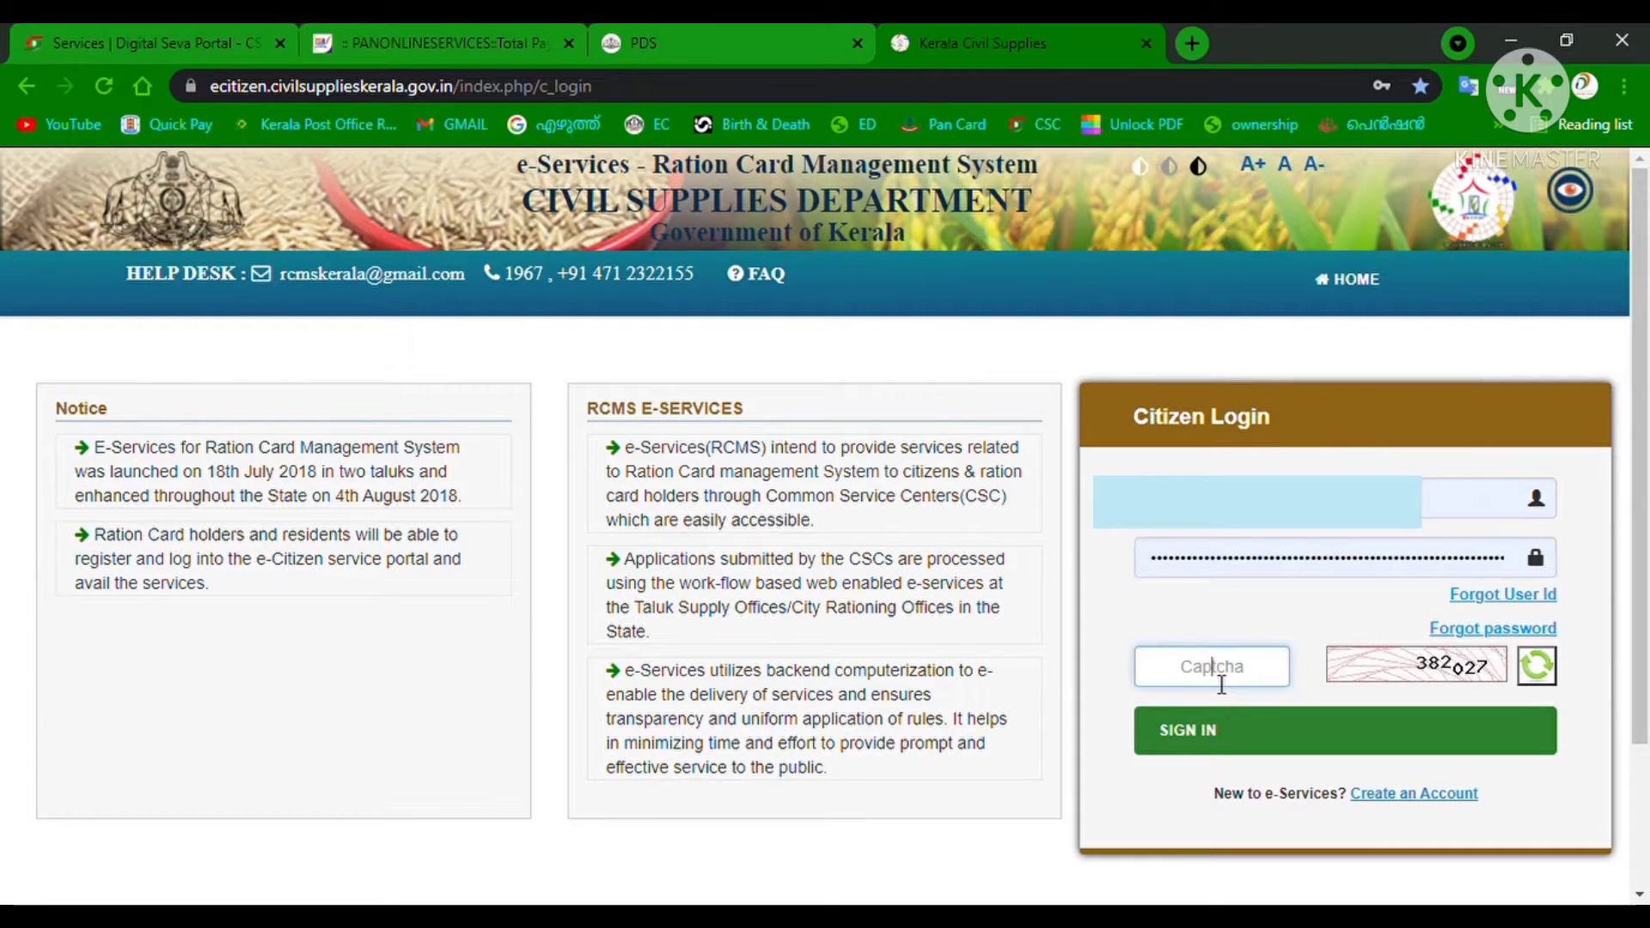
pyautogui.write('382027')
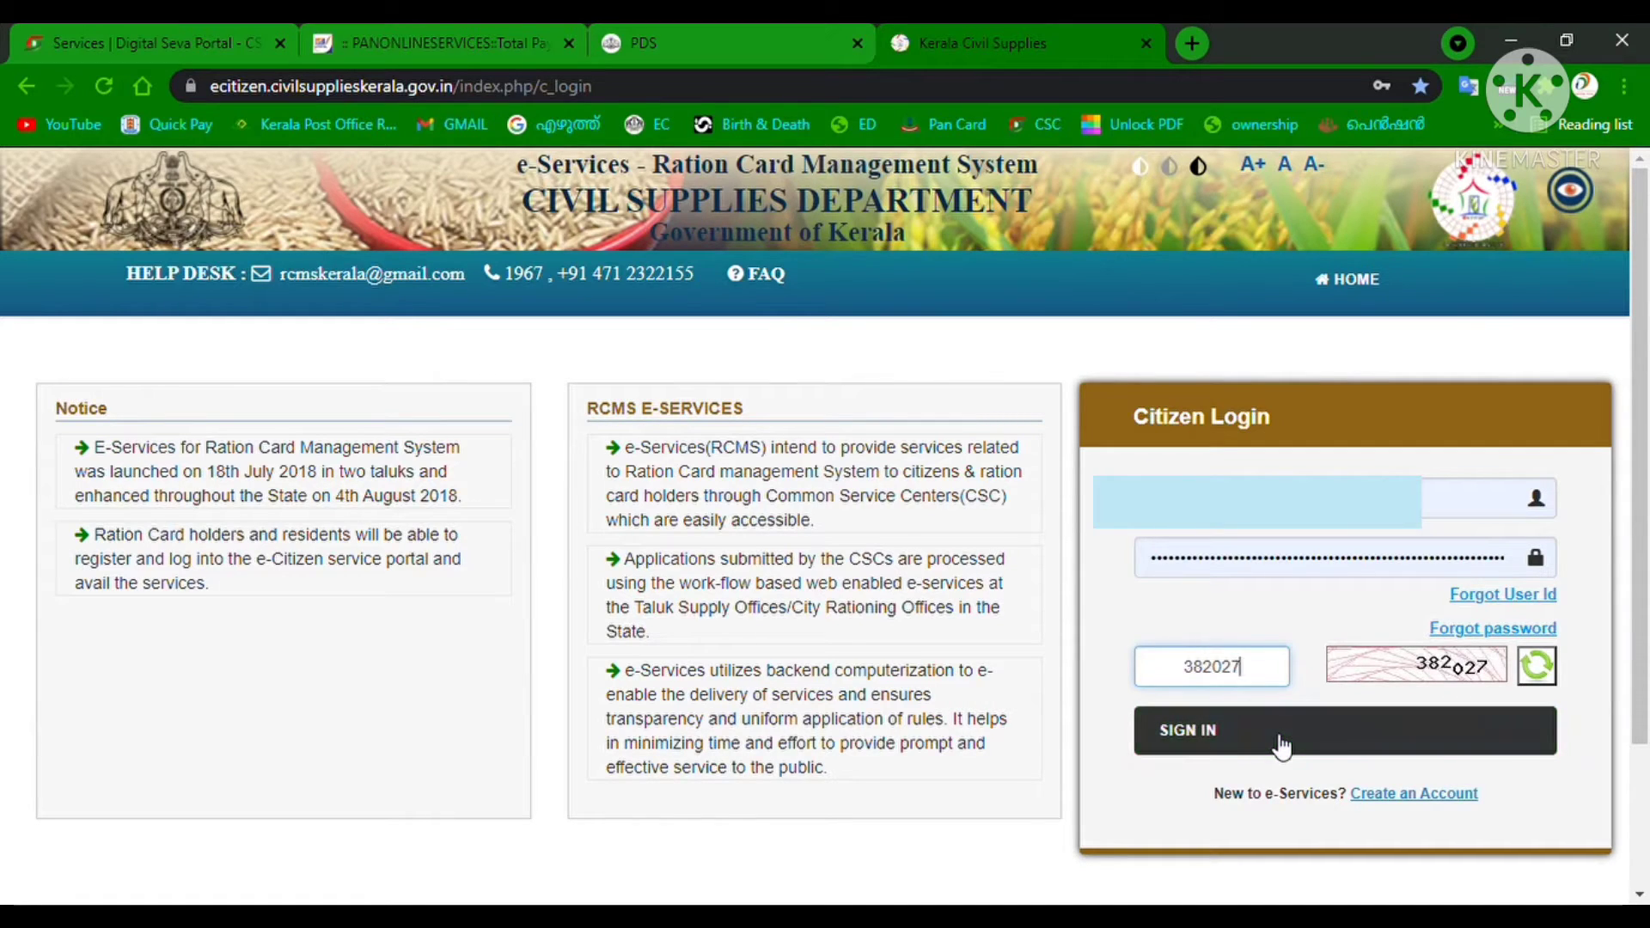
pyautogui.click(1281, 746)
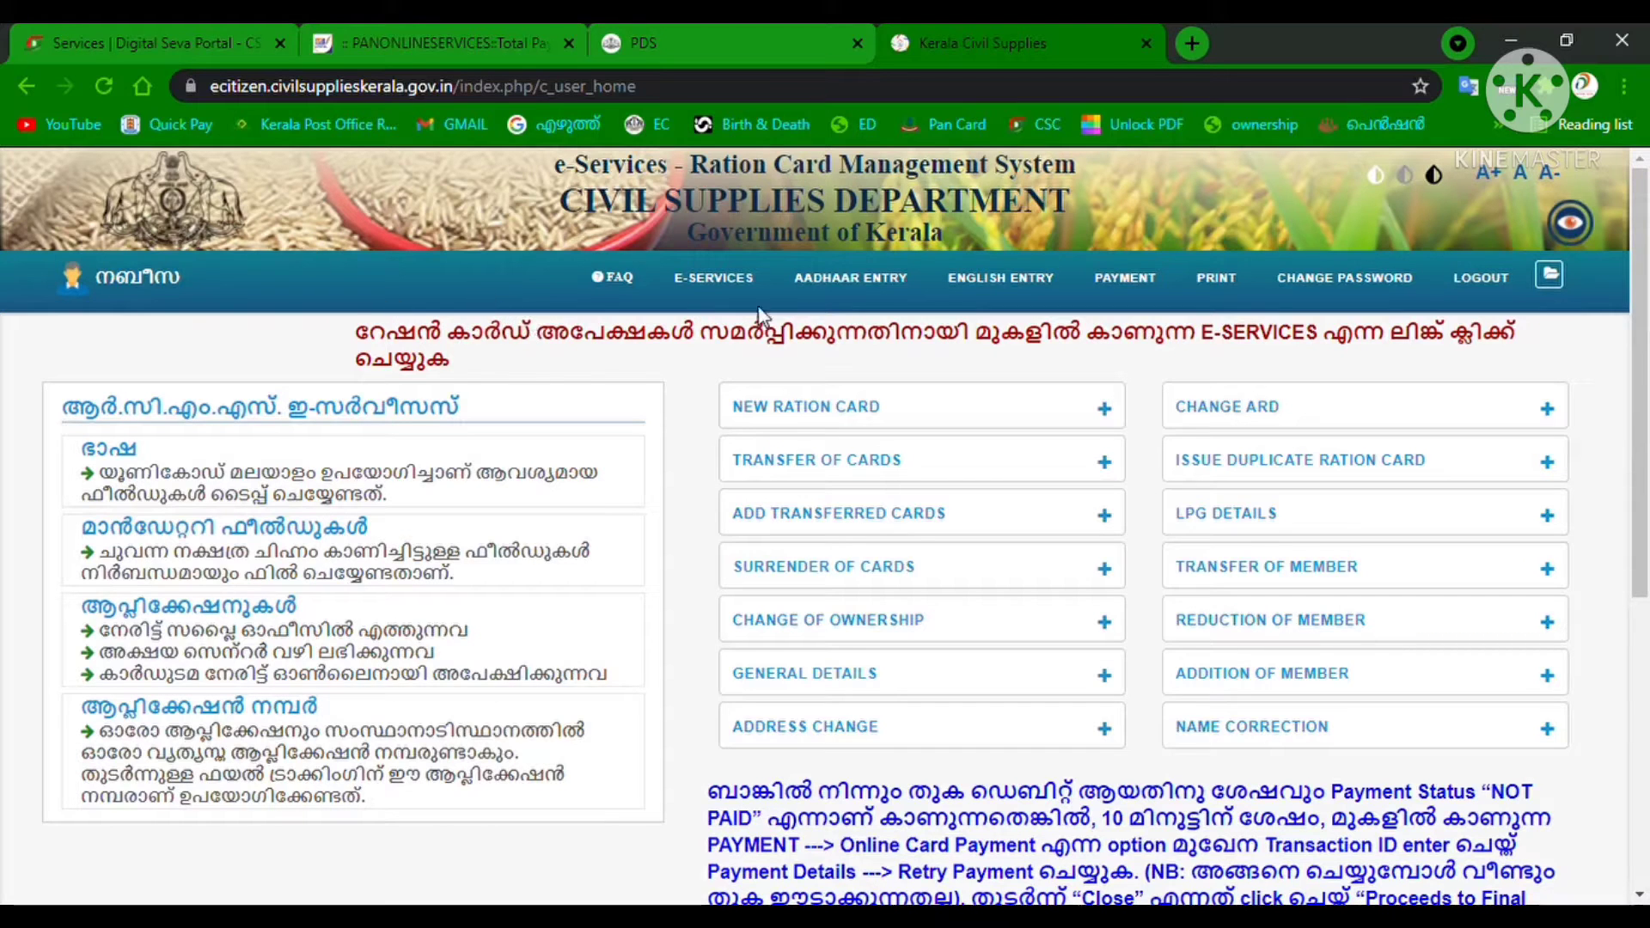
# Open the Ration Card Print page from the PRINT menu.
pyautogui.moveTo(1233, 296)
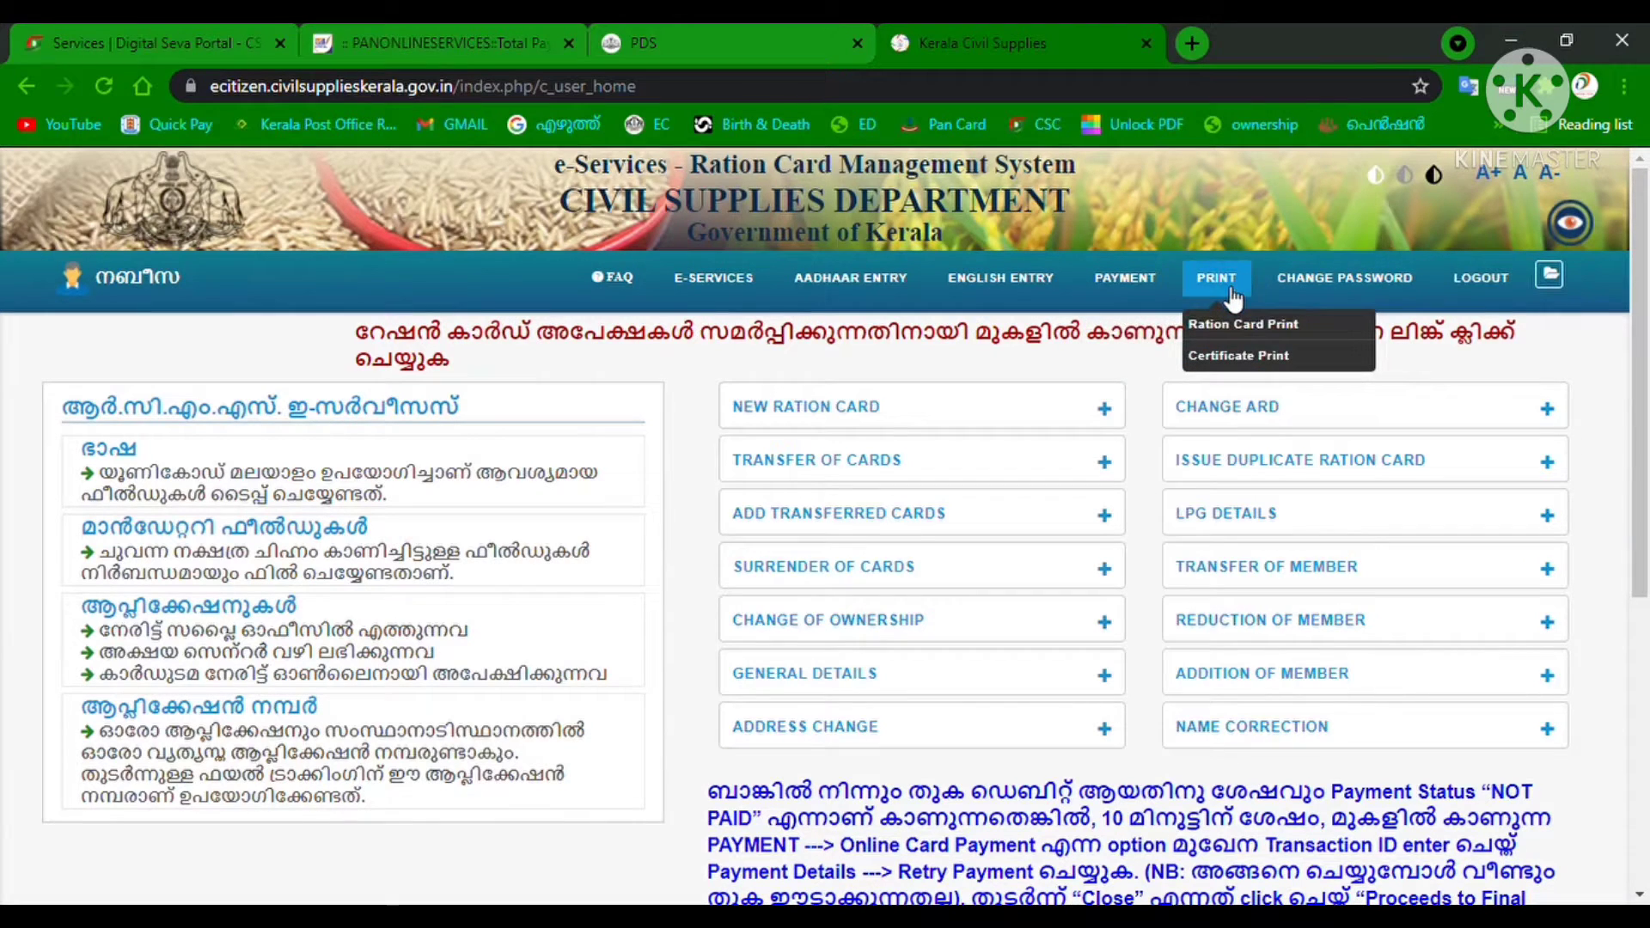
pyautogui.click(1272, 333)
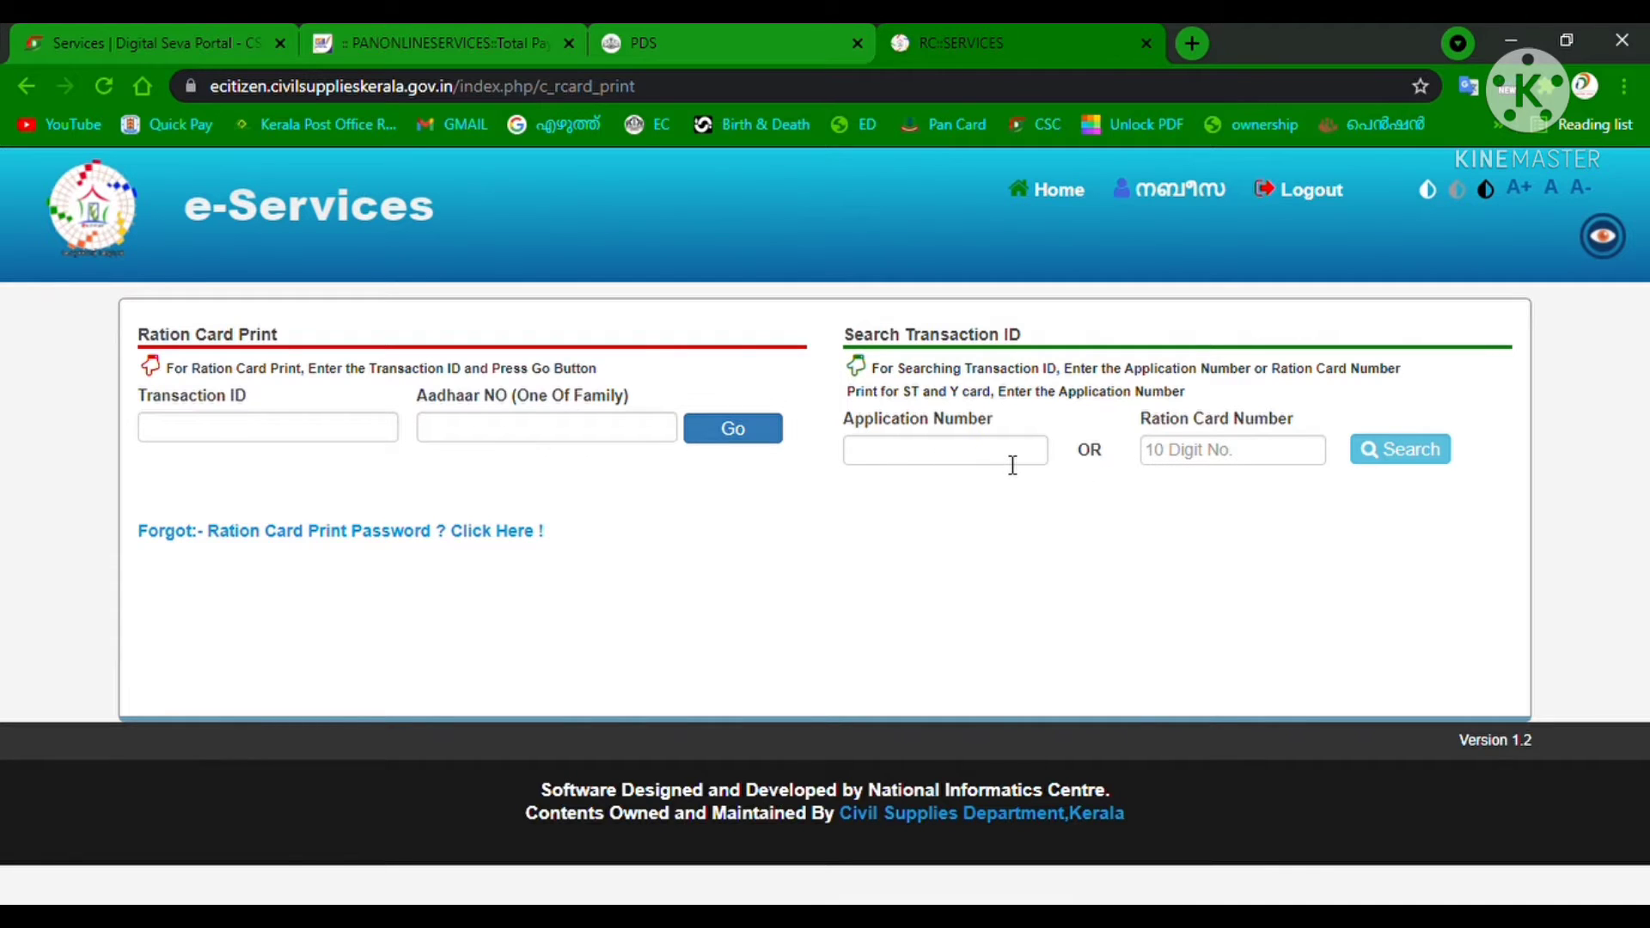
# Search the 10-digit ration card number to retrieve its transaction ID, then return home.
pyautogui.click(1205, 458)
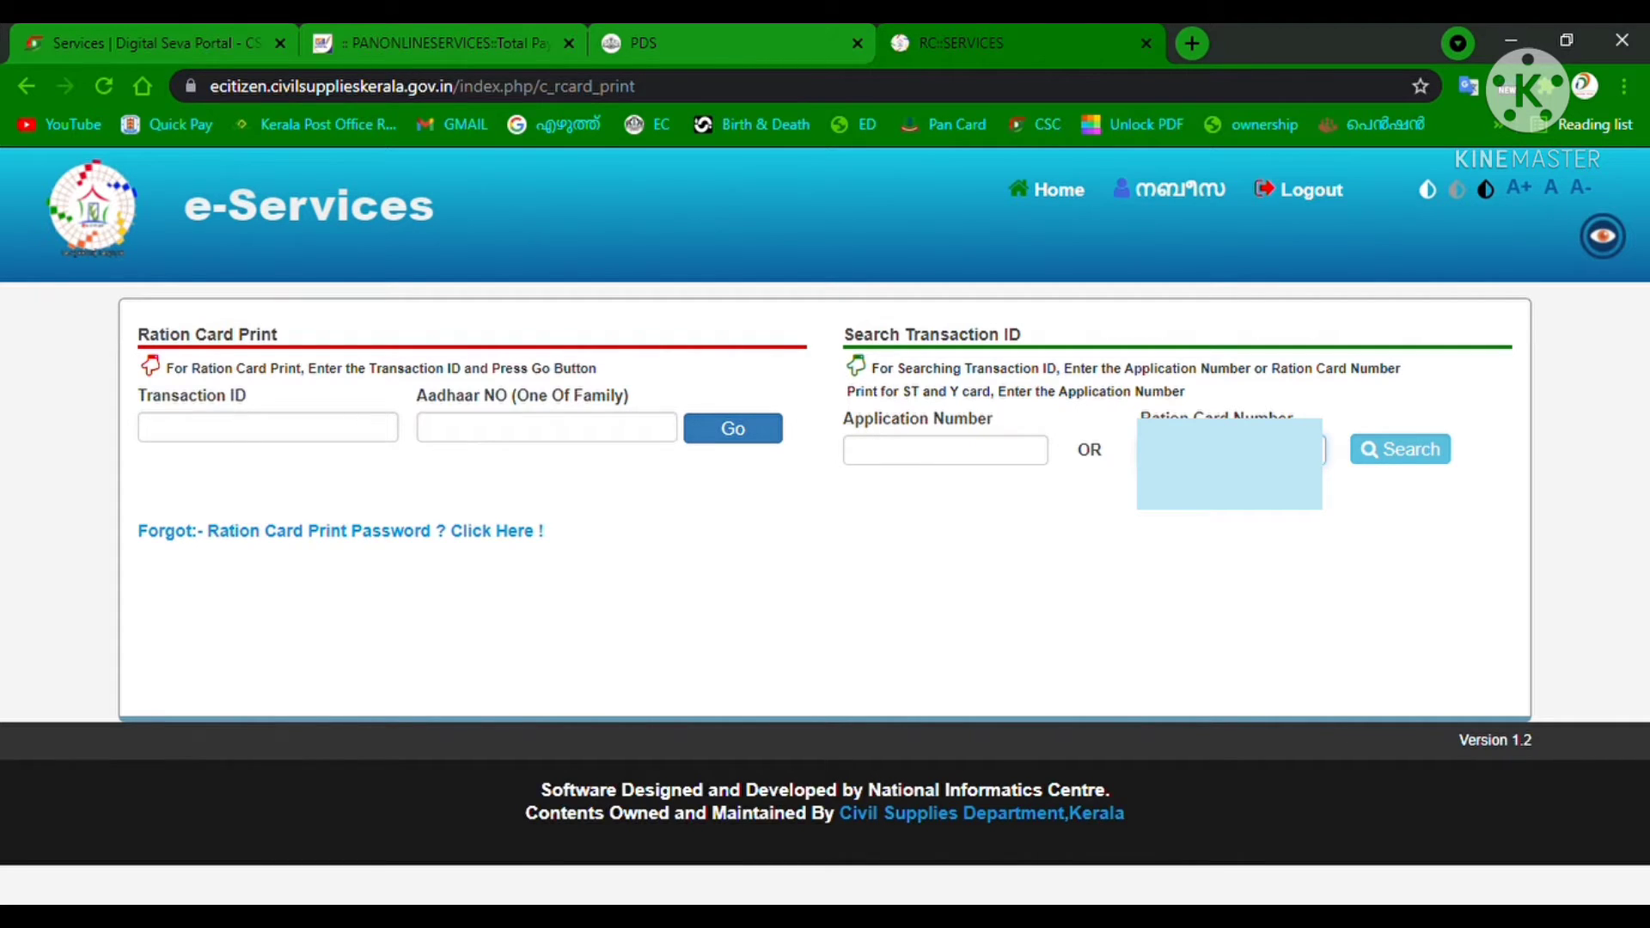
pyautogui.click(1400, 463)
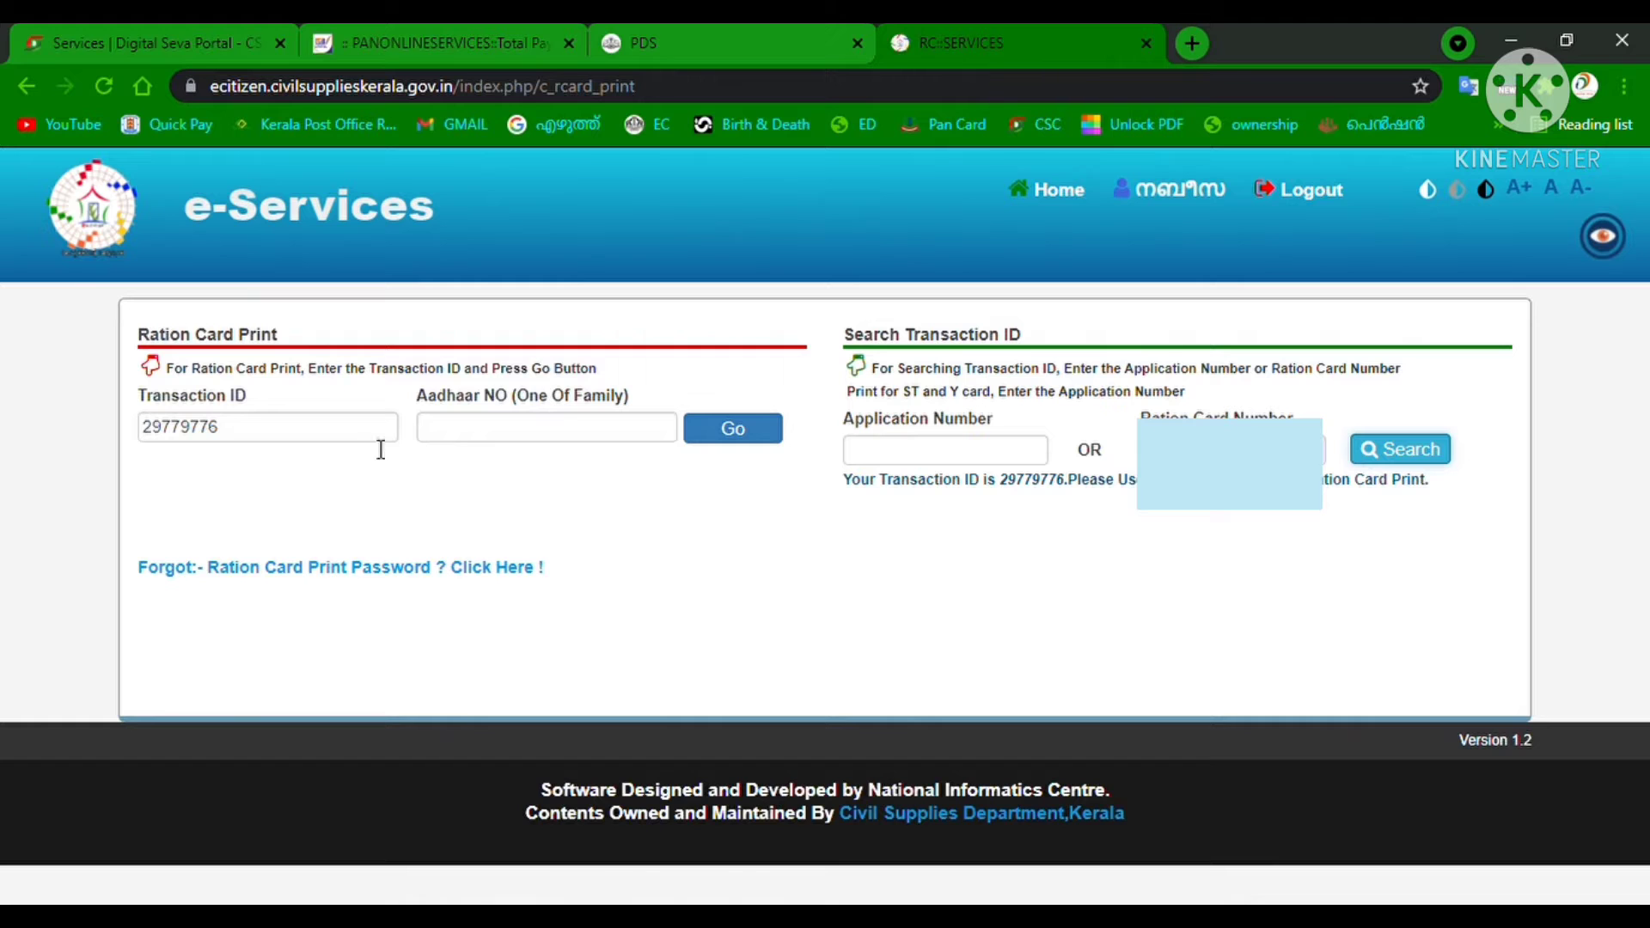
pyautogui.click(1063, 195)
# Review Application Details on the home page, then reopen PRINT > Ration Card Print.
pyautogui.scroll(-5, 1062, 202)
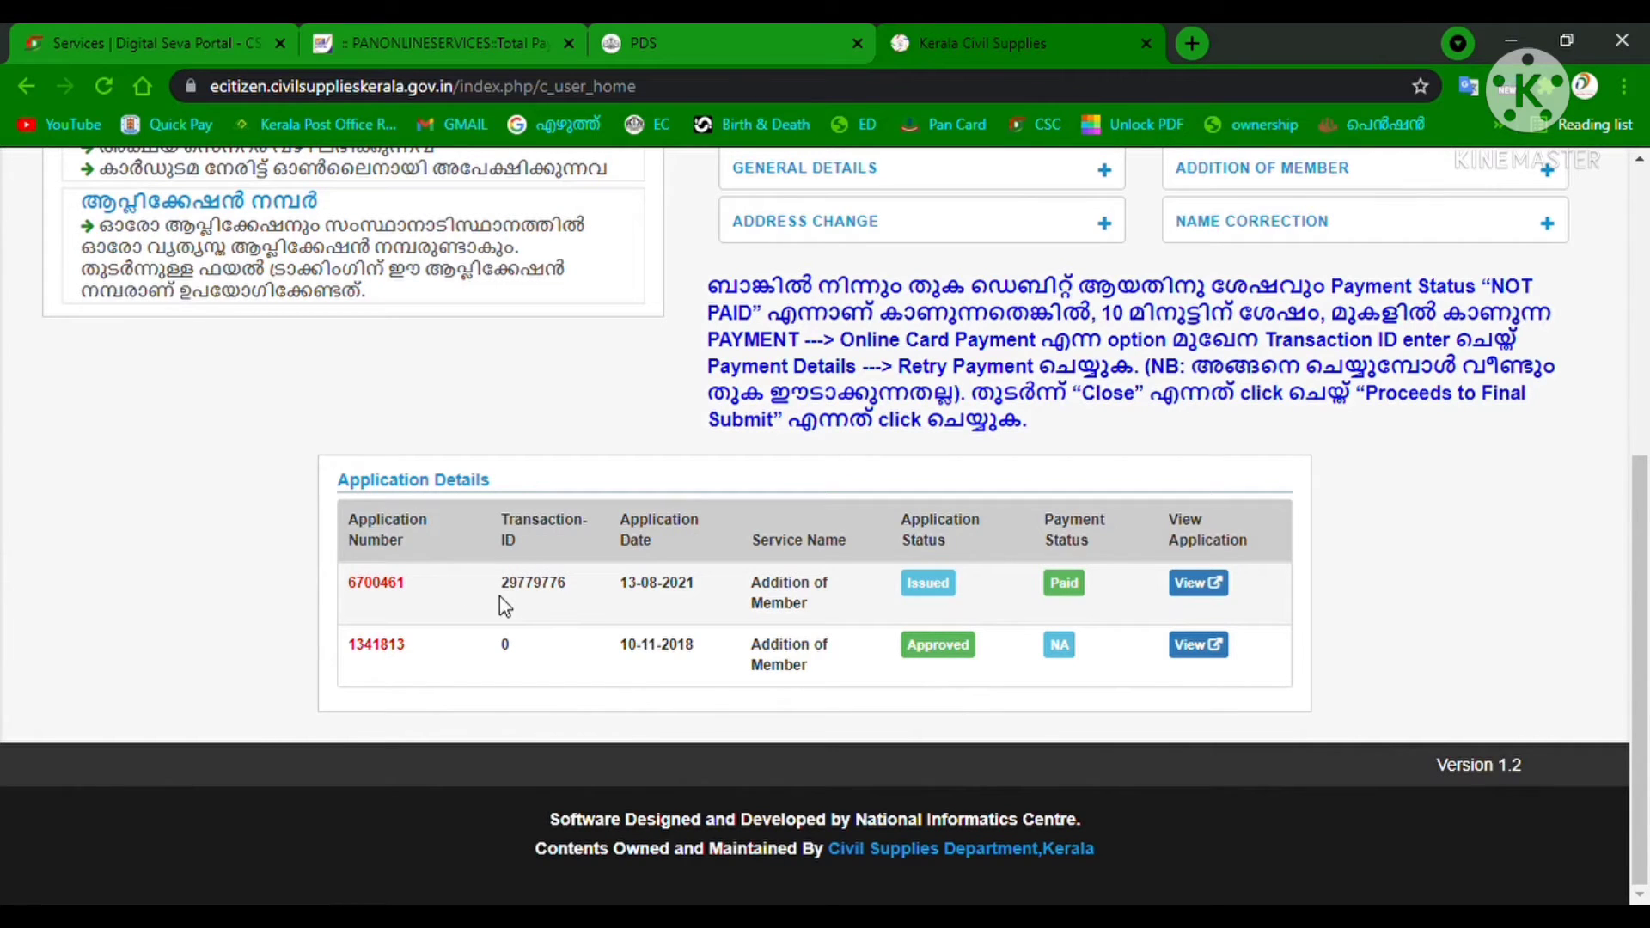
pyautogui.scroll(5, 558, 599)
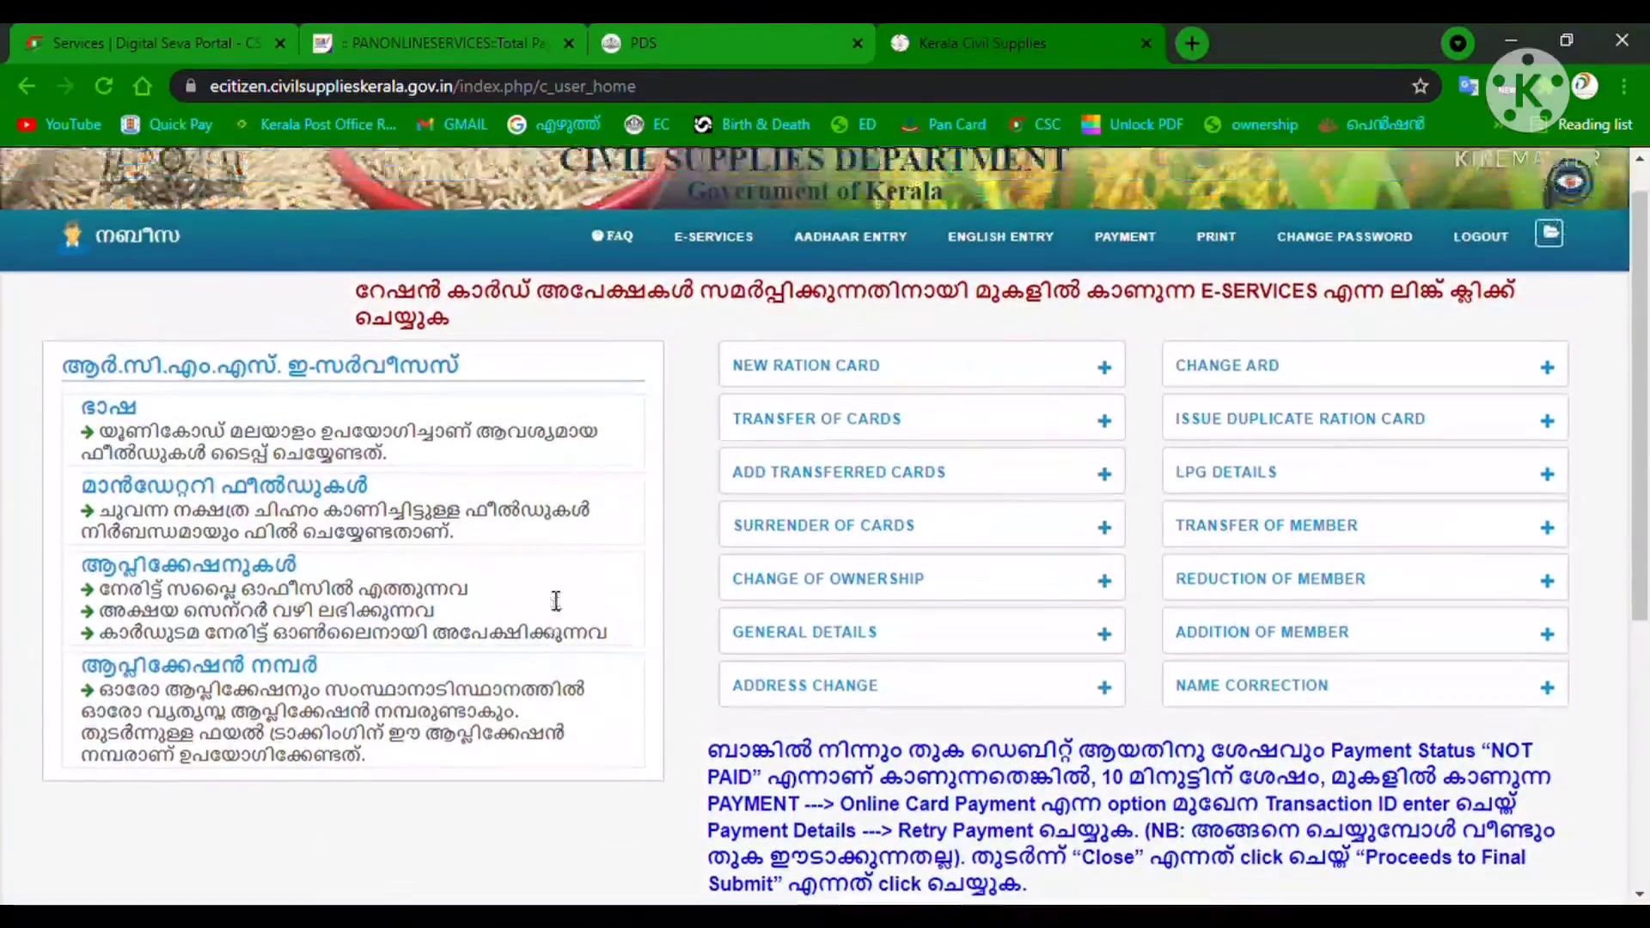
pyautogui.scroll(1, 556, 601)
pyautogui.click(1215, 278)
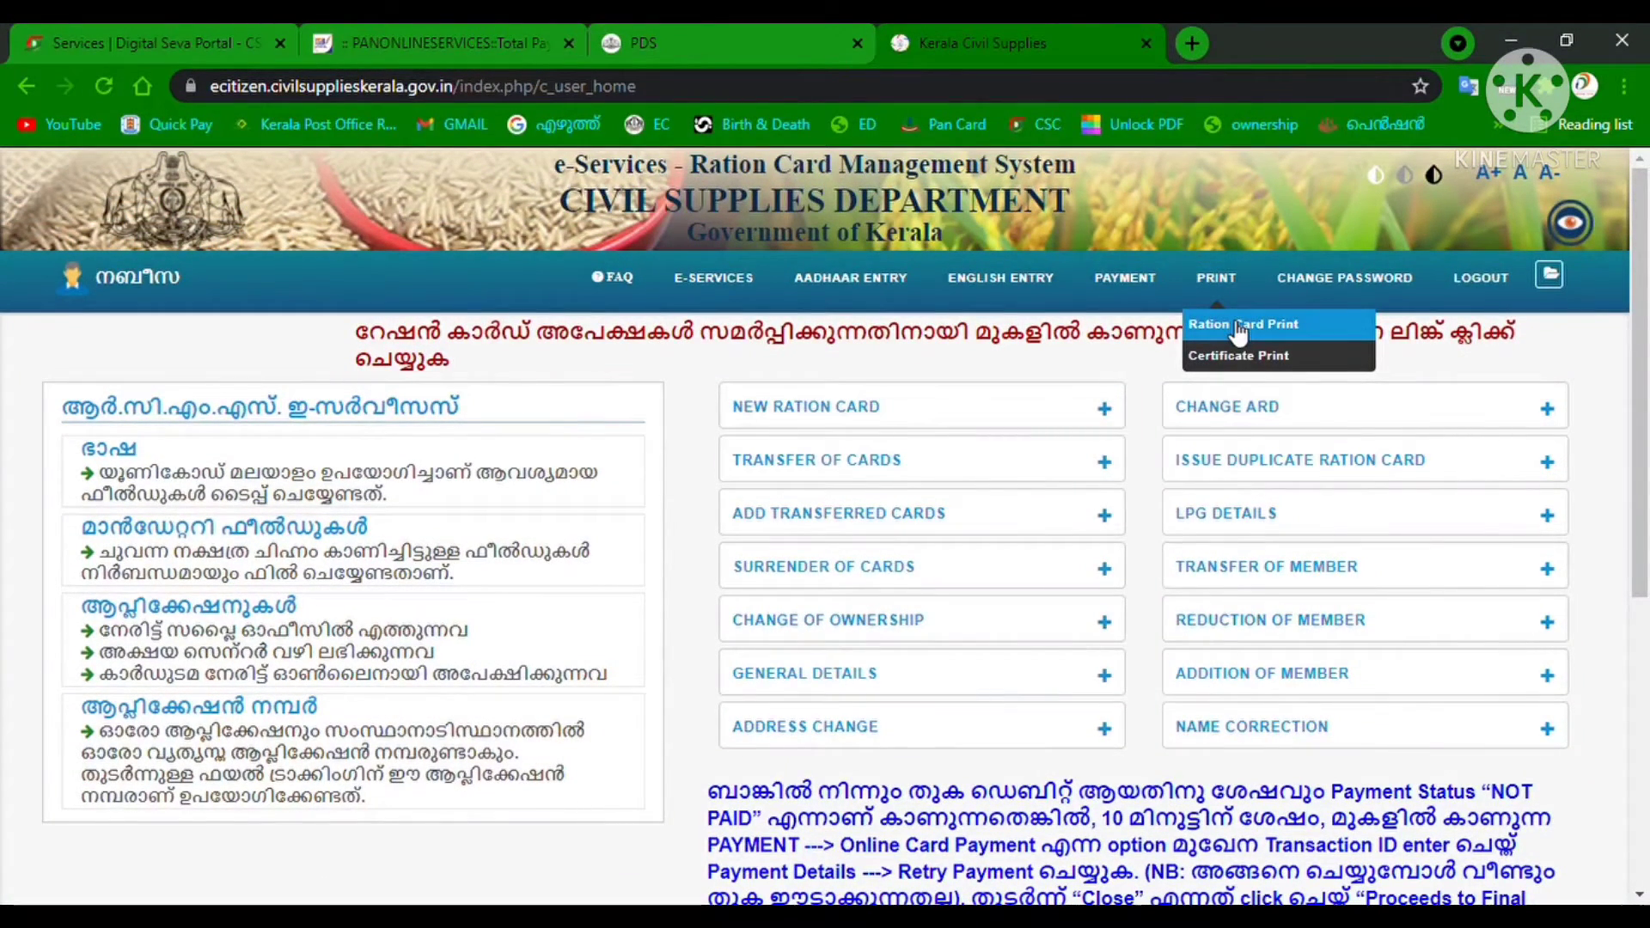
pyautogui.click(1238, 327)
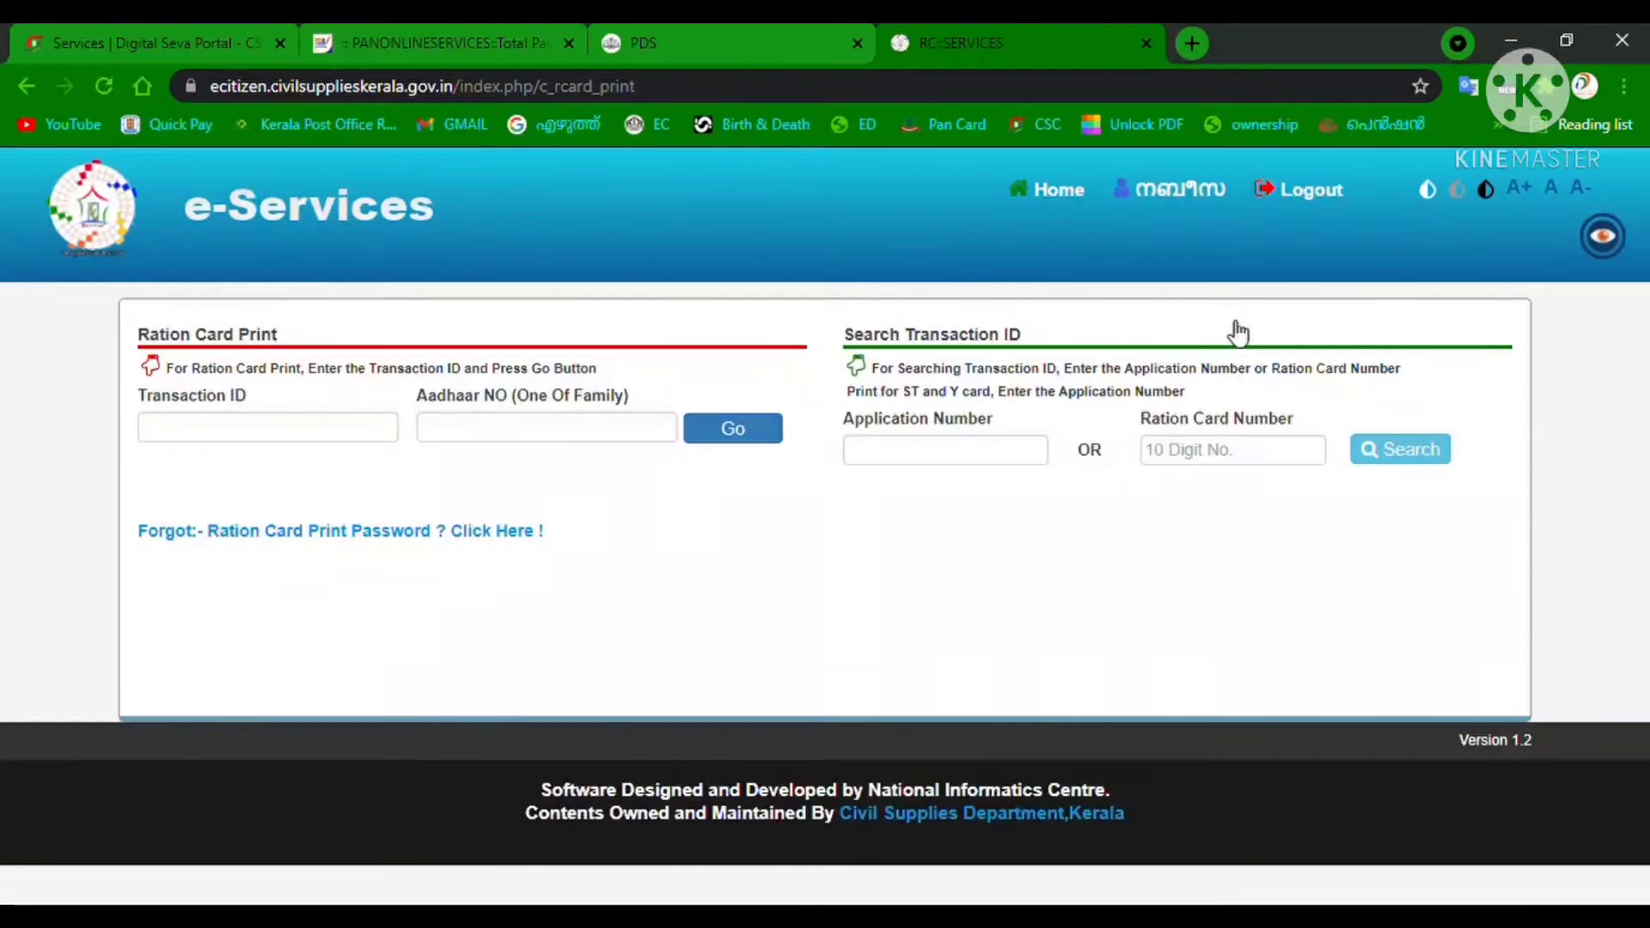
# Look up the card's transaction ID and submit it with a family member's Aadhaar number.
pyautogui.click(1311, 465)
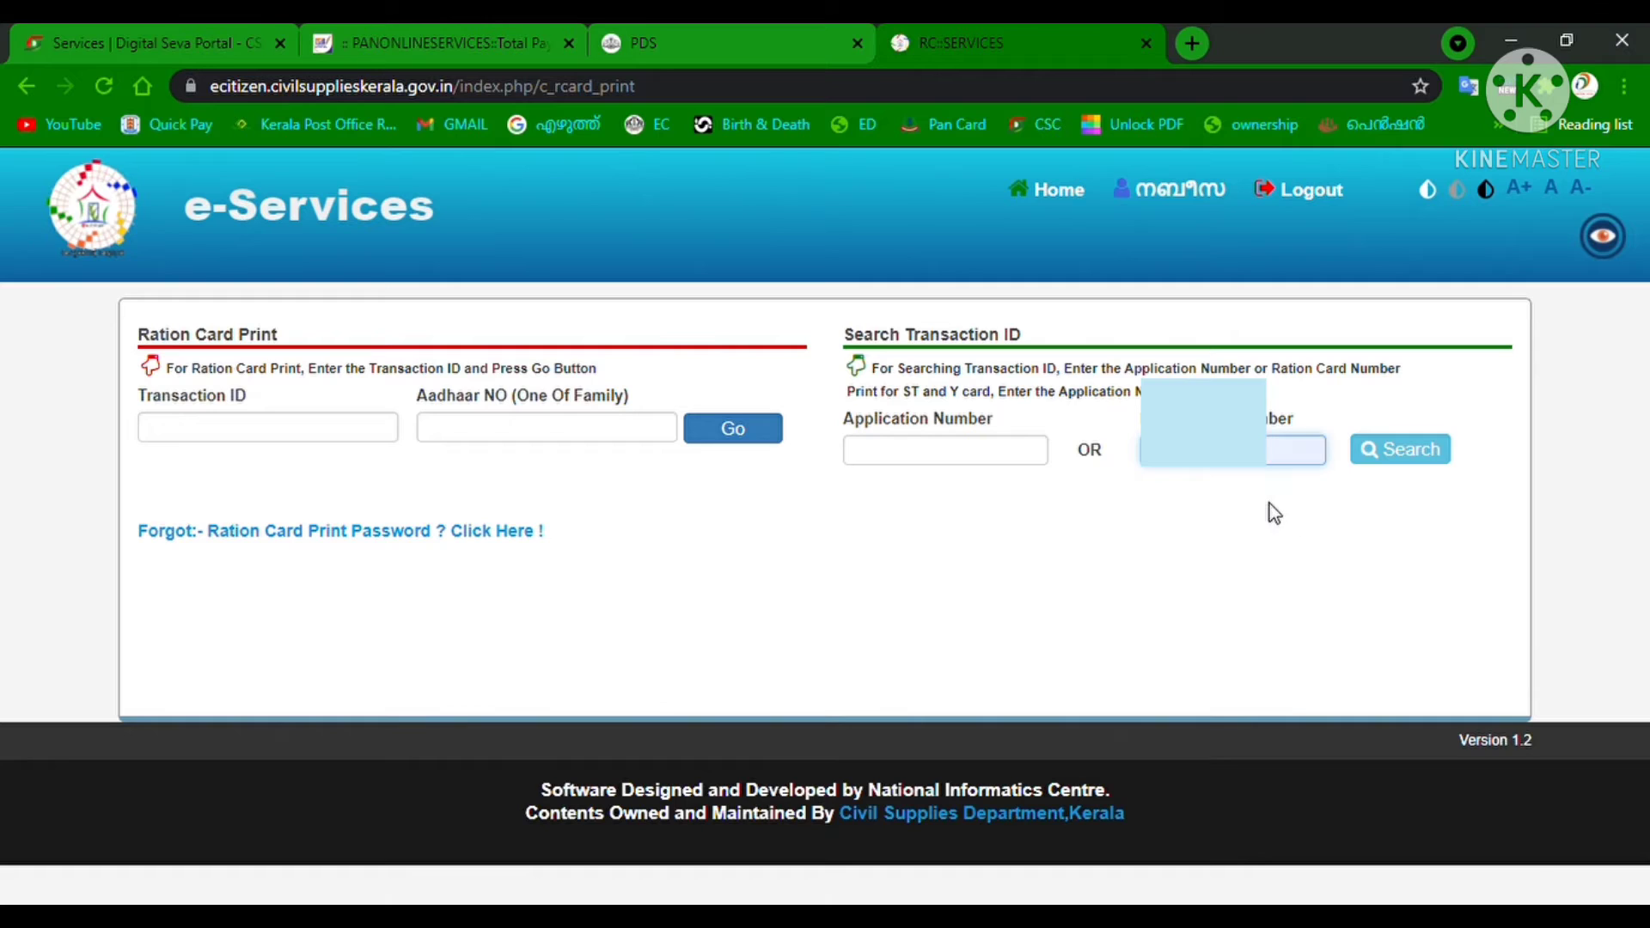
pyautogui.click(1402, 460)
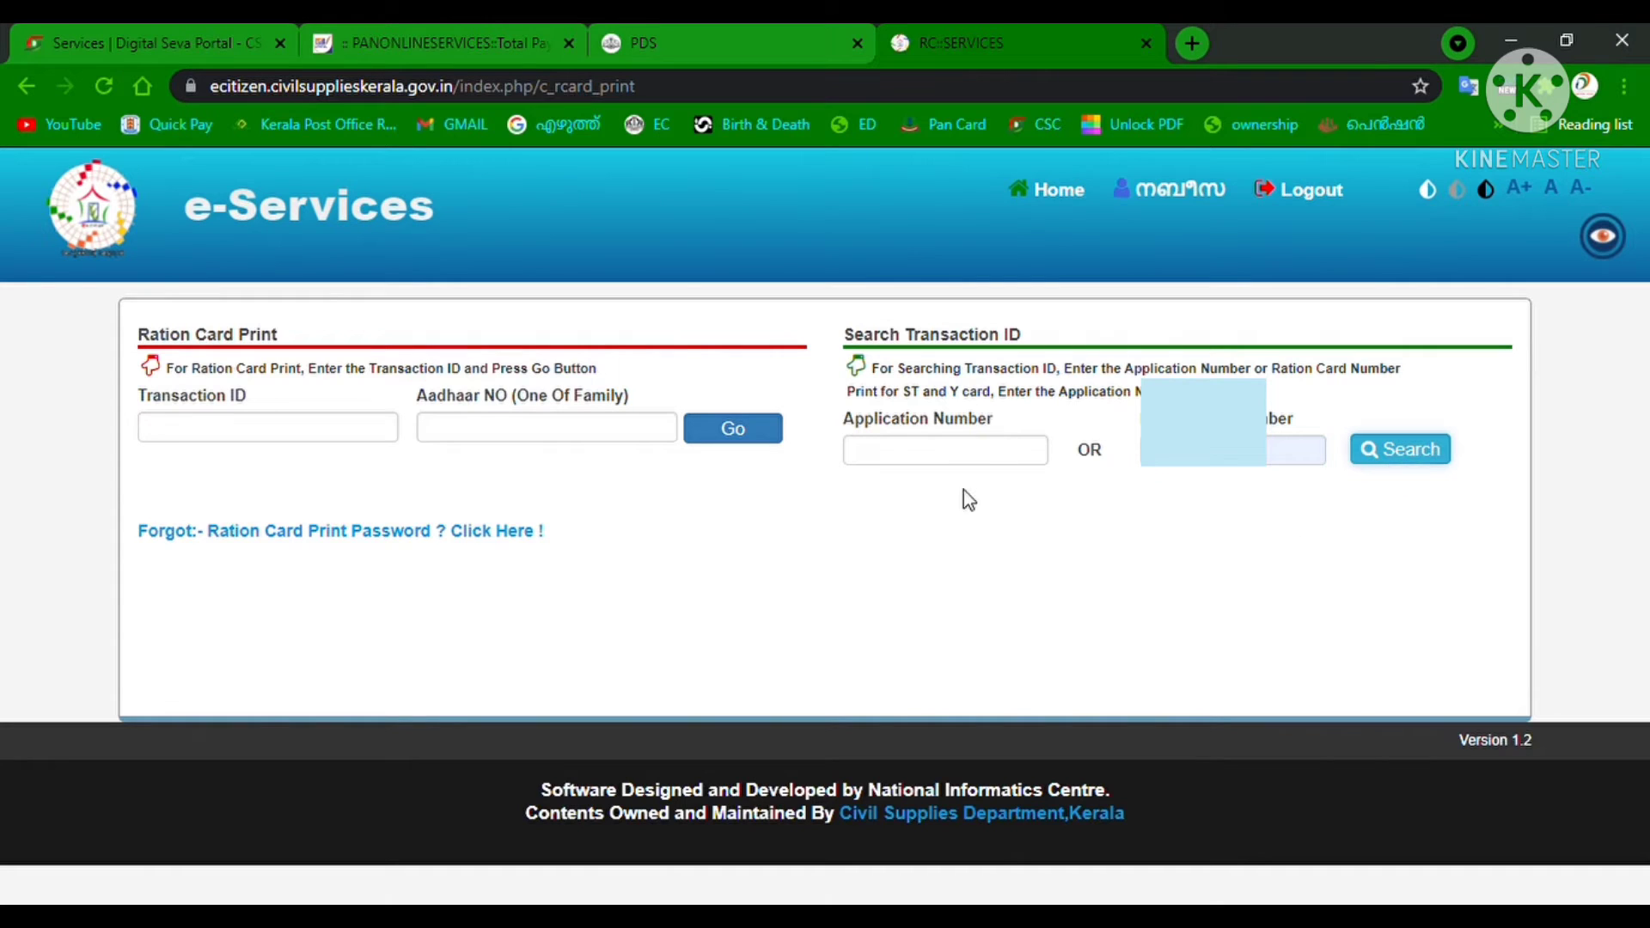
pyautogui.click(531, 436)
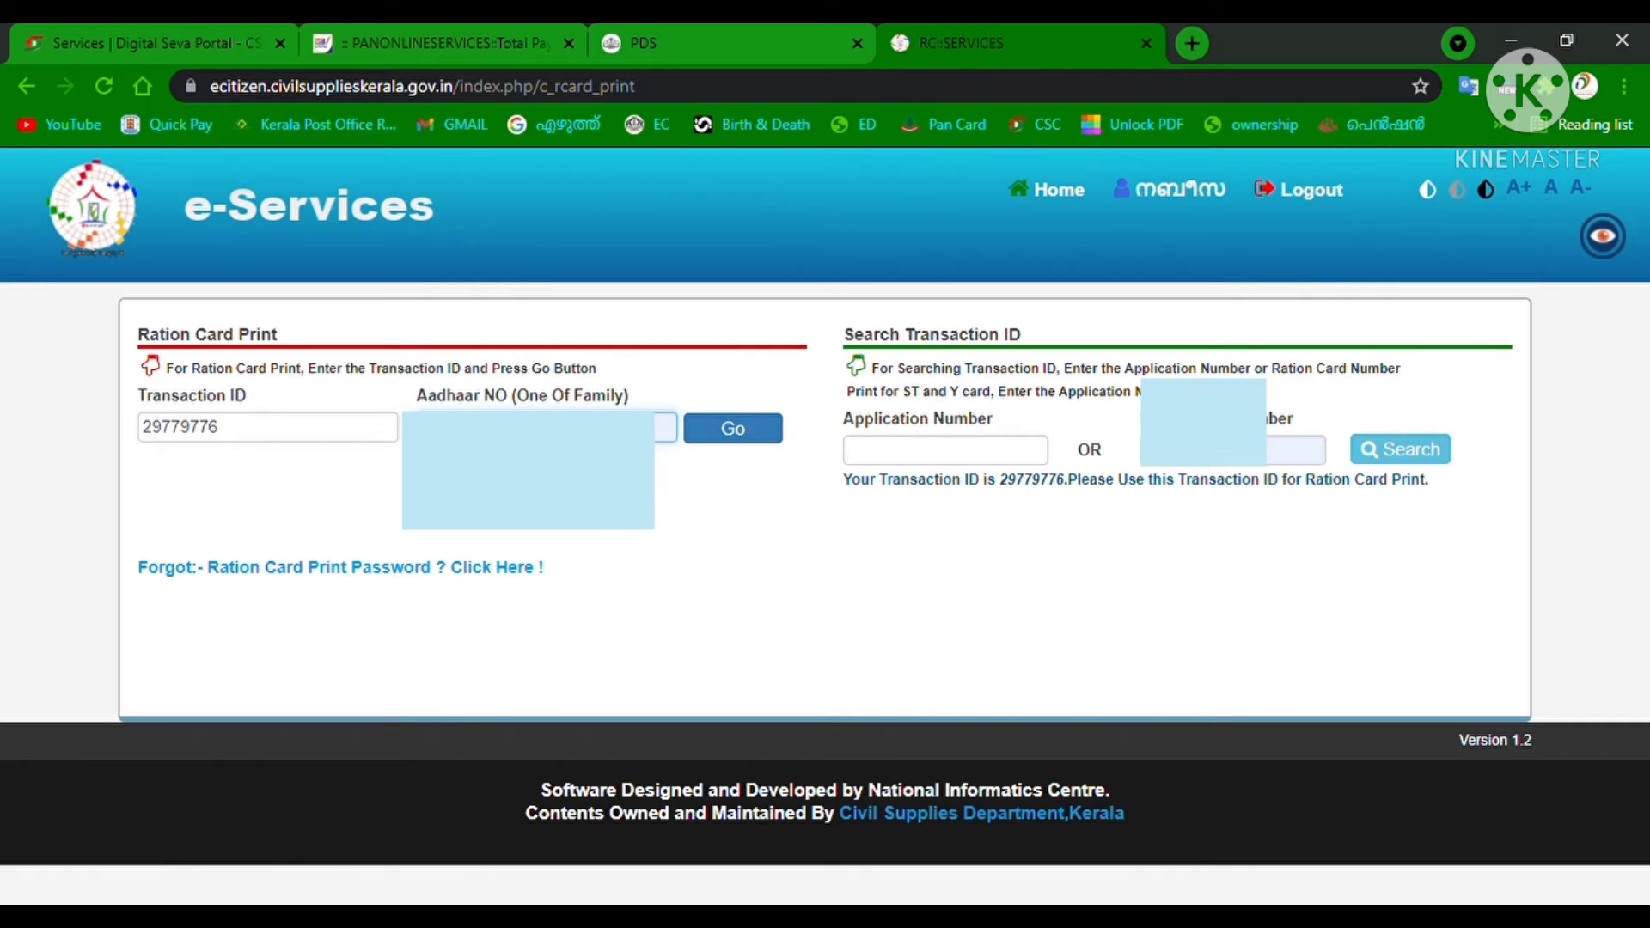
pyautogui.click(733, 444)
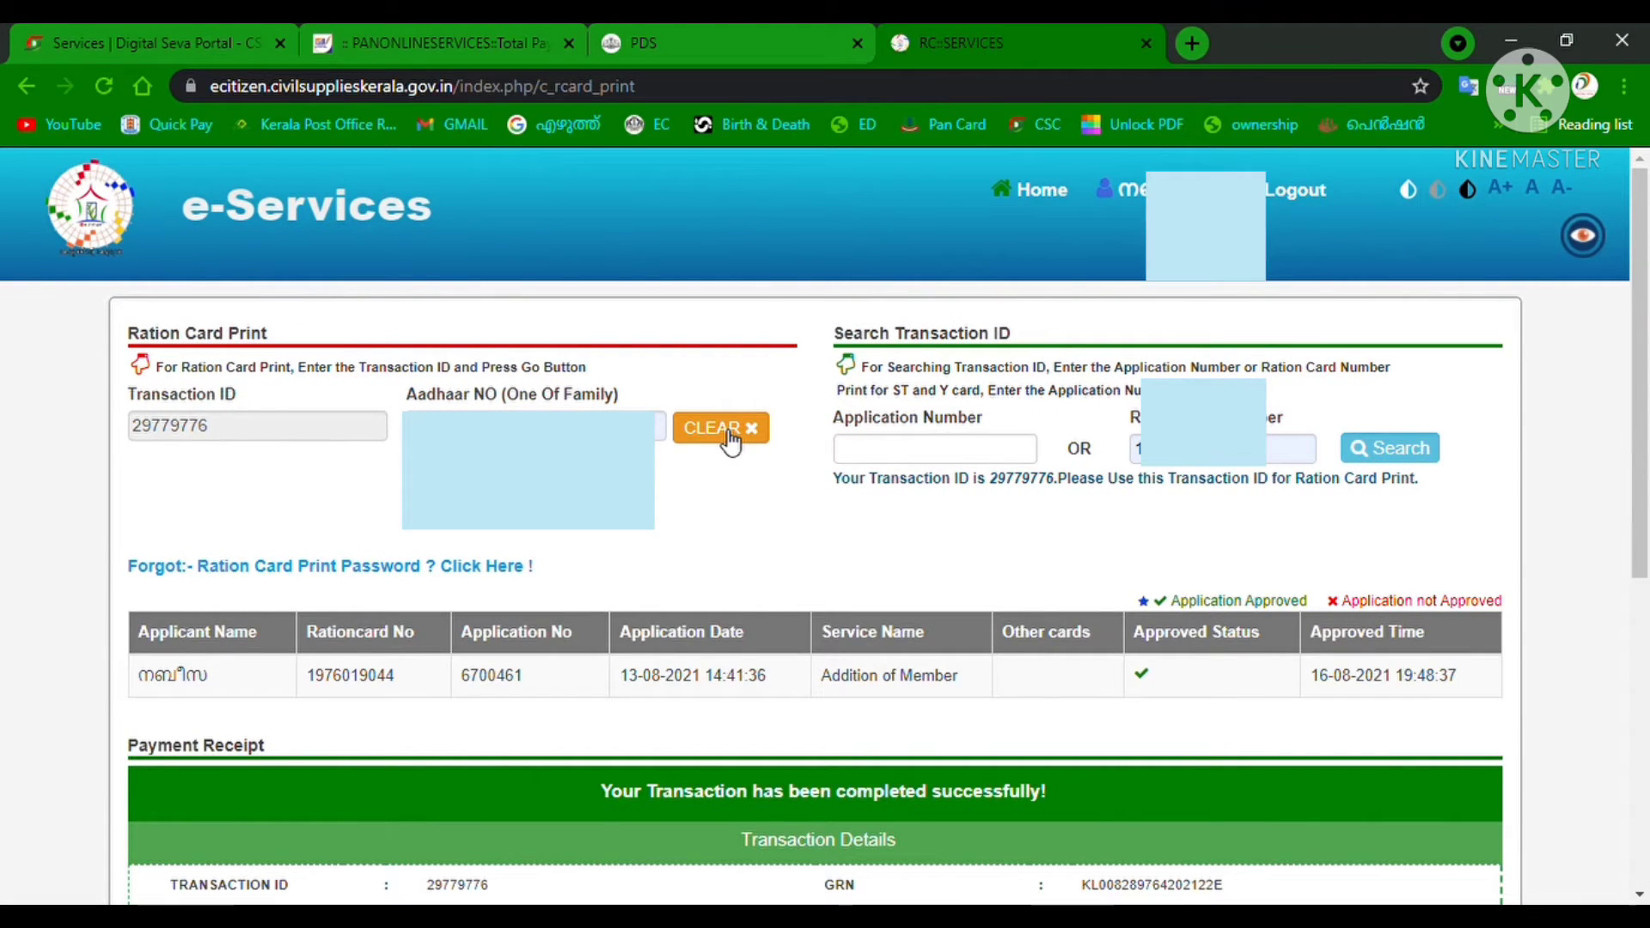
# Scroll past the 50.00 Payment Receipt to the Print/Issue Ration Card section.
pyautogui.scroll(-1, 731, 442)
pyautogui.scroll(-2, 730, 442)
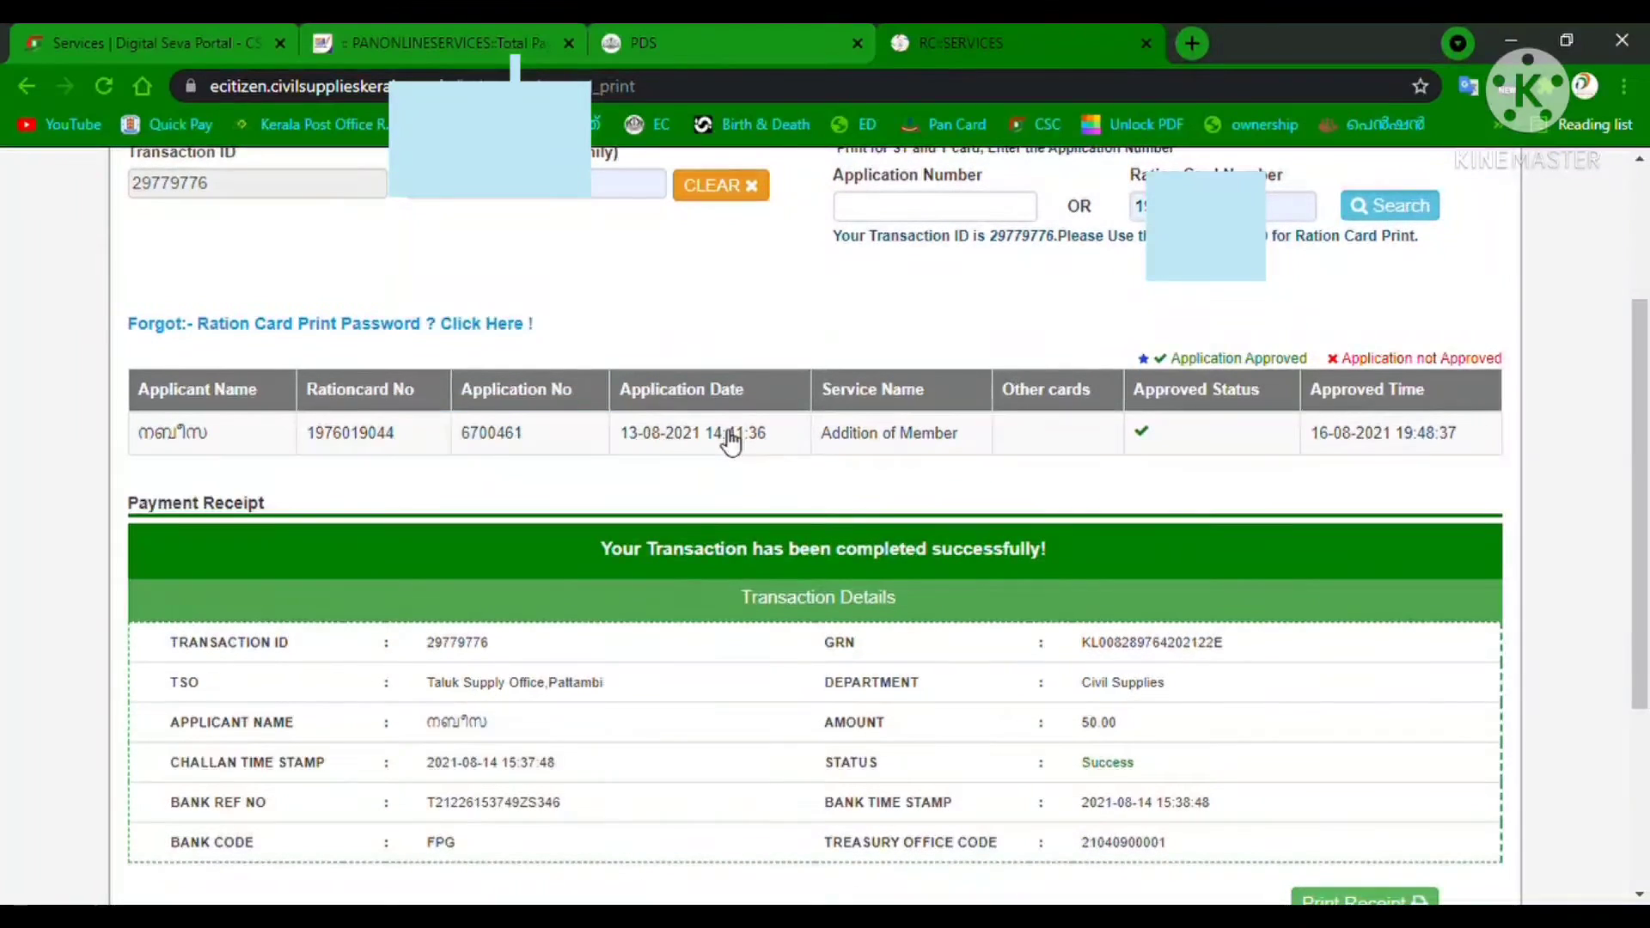
pyautogui.scroll(-4, 1196, 310)
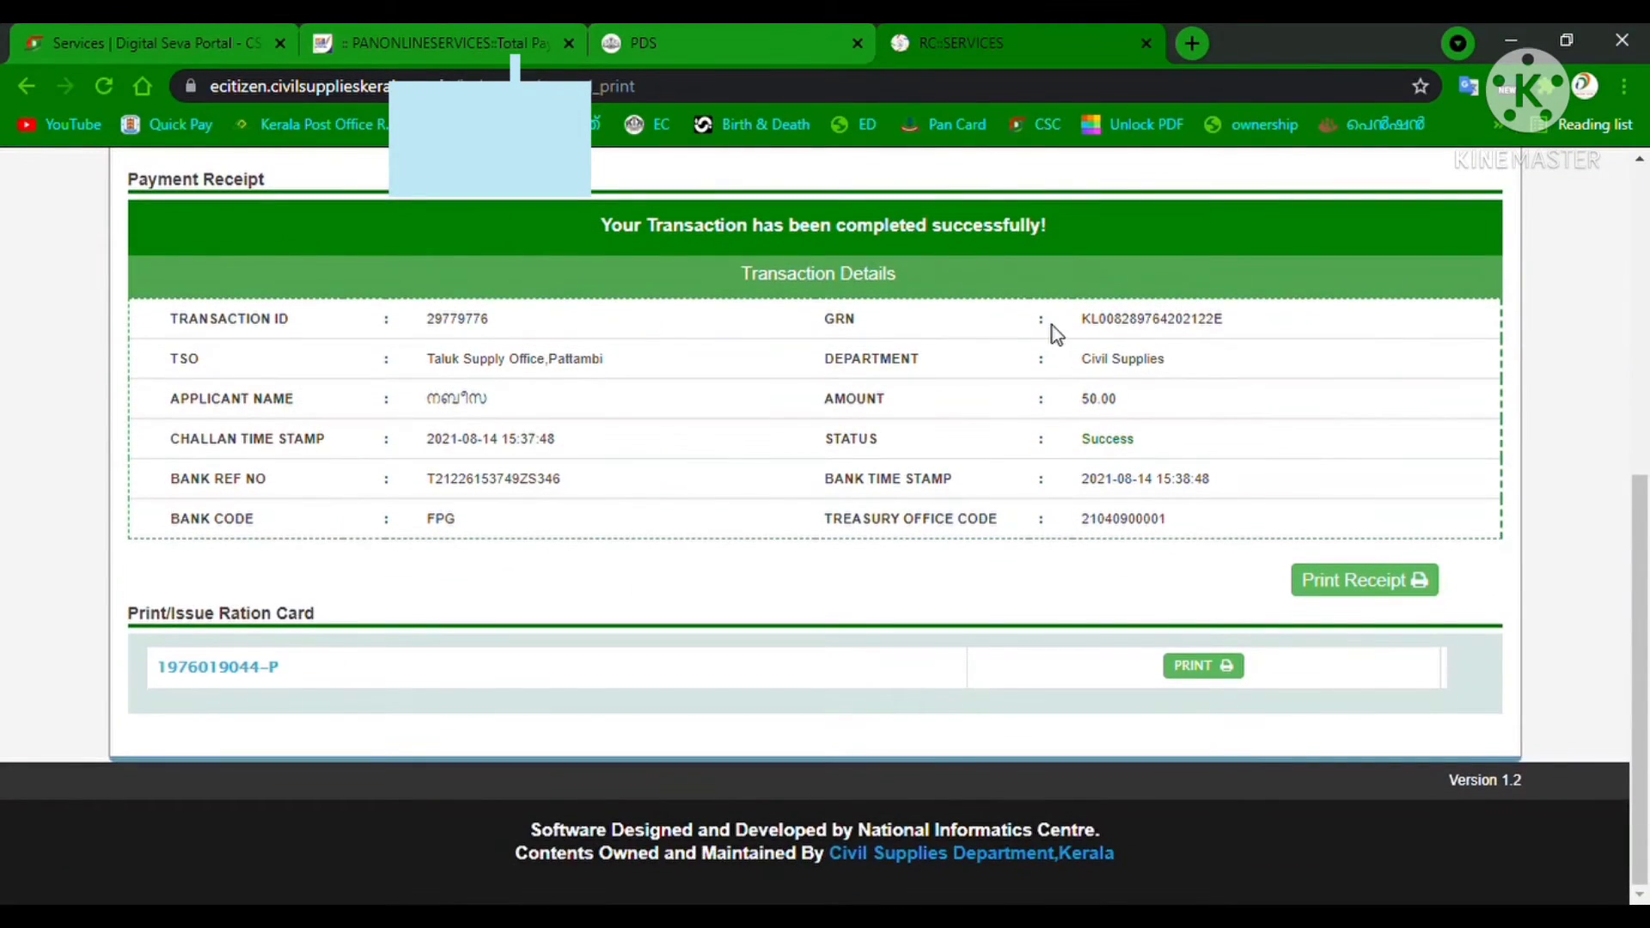
pyautogui.scroll(3, 869, 332)
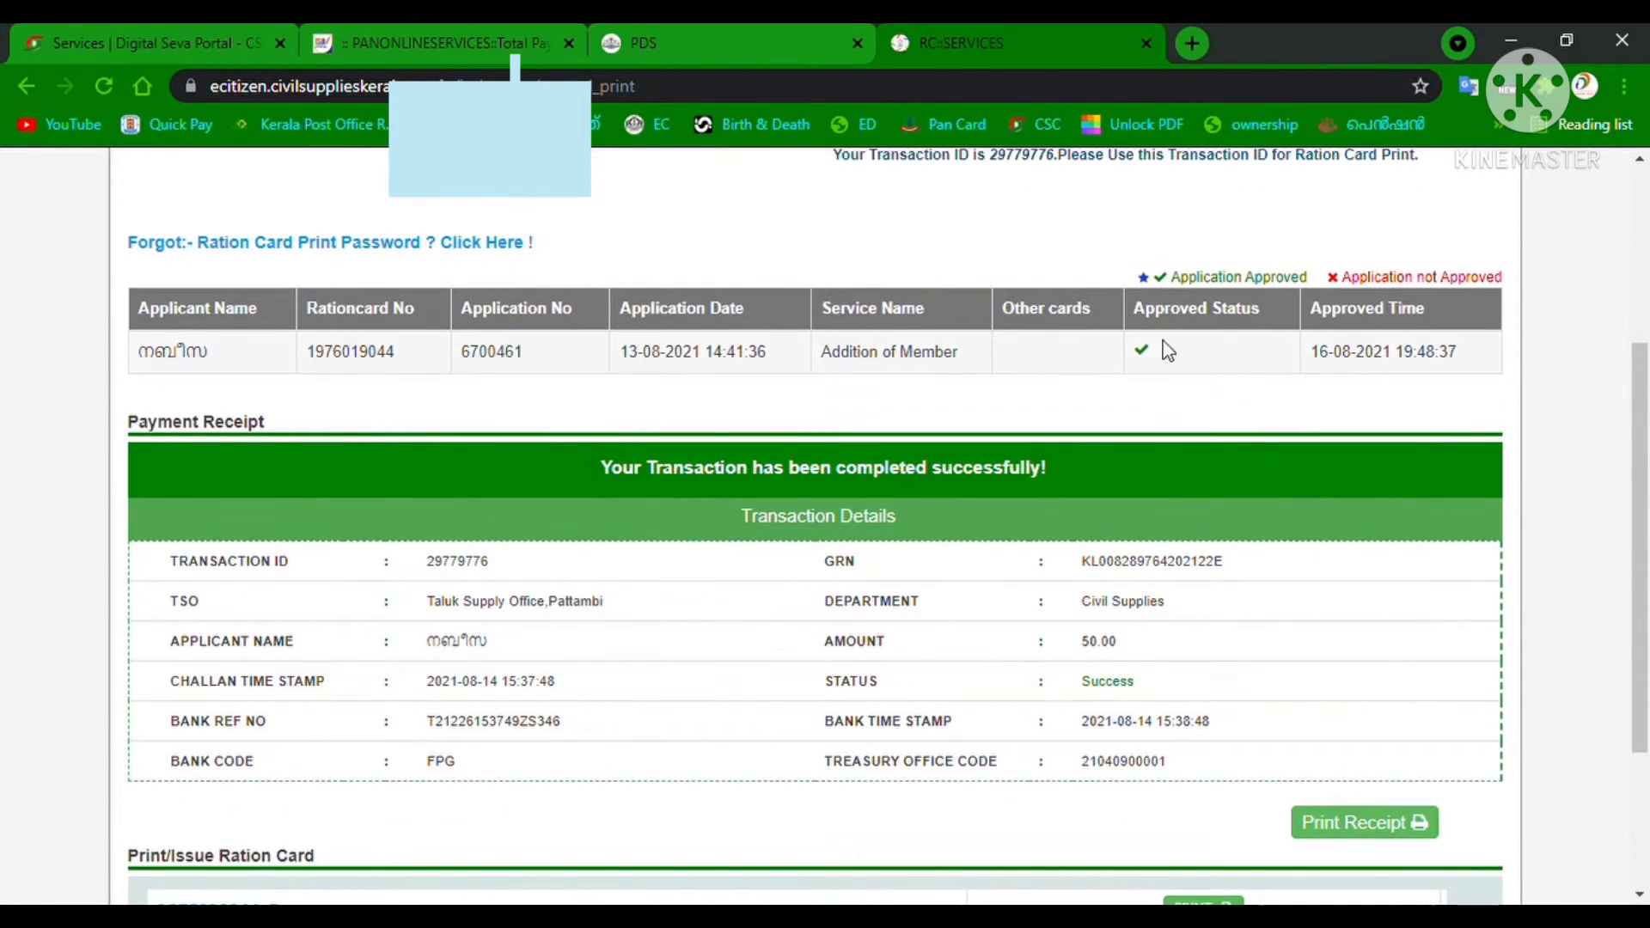
pyautogui.scroll(-2, 1194, 428)
pyautogui.scroll(-2, 1200, 461)
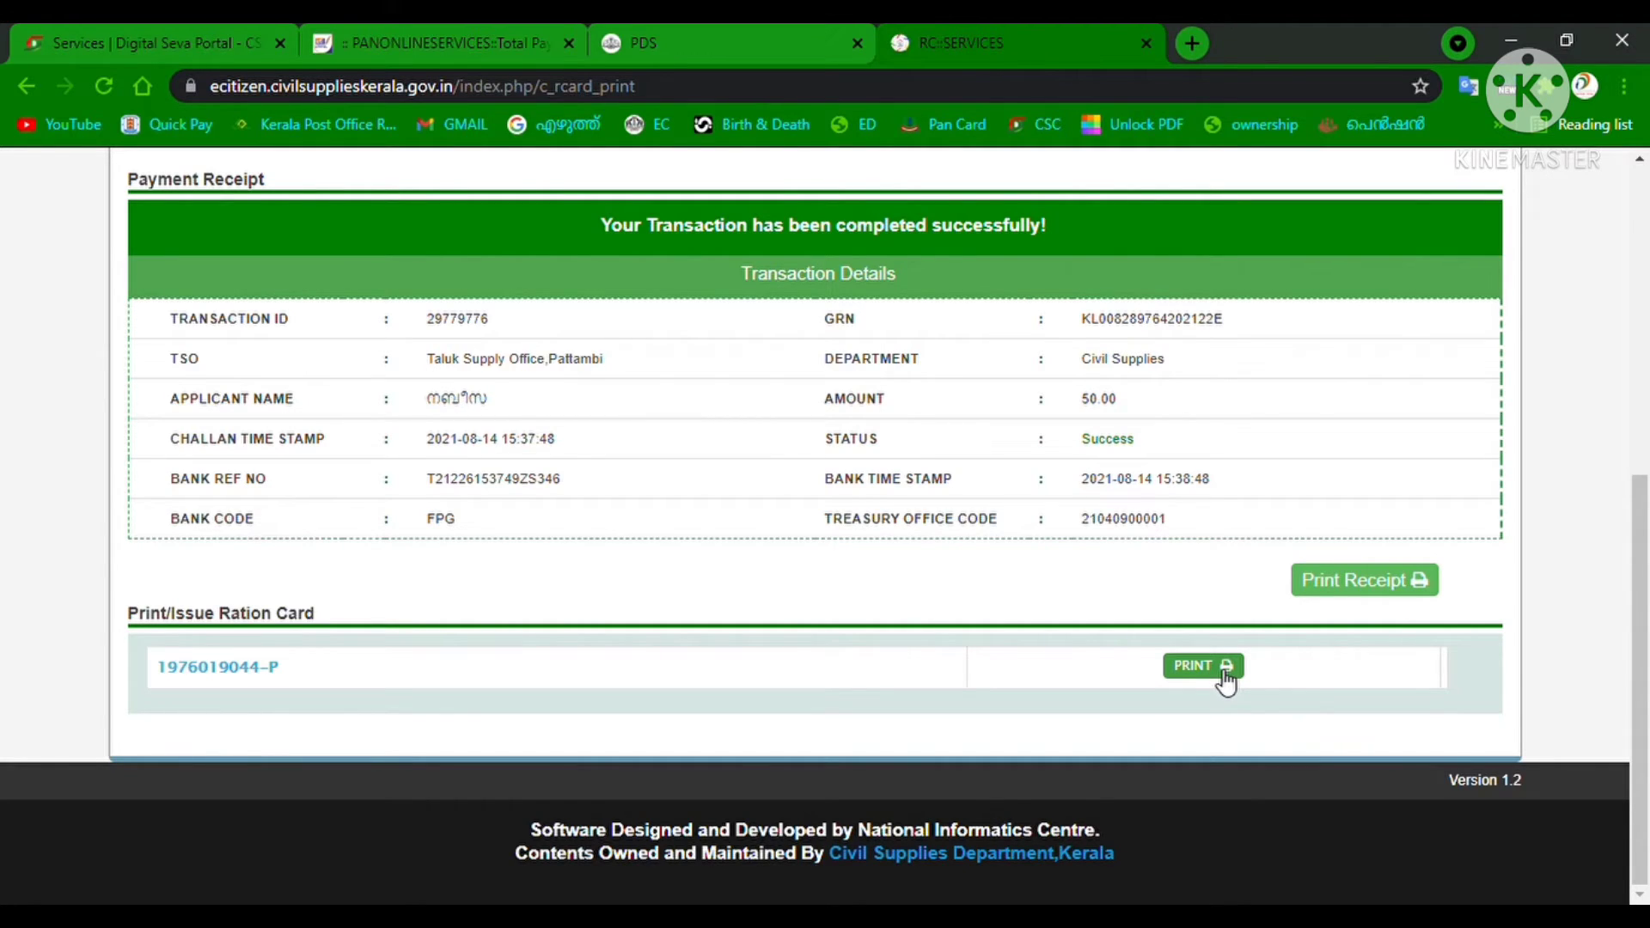
# Open the ration card print in a password-protected tab, then return to RC::SERVICES.
pyautogui.click(1227, 684)
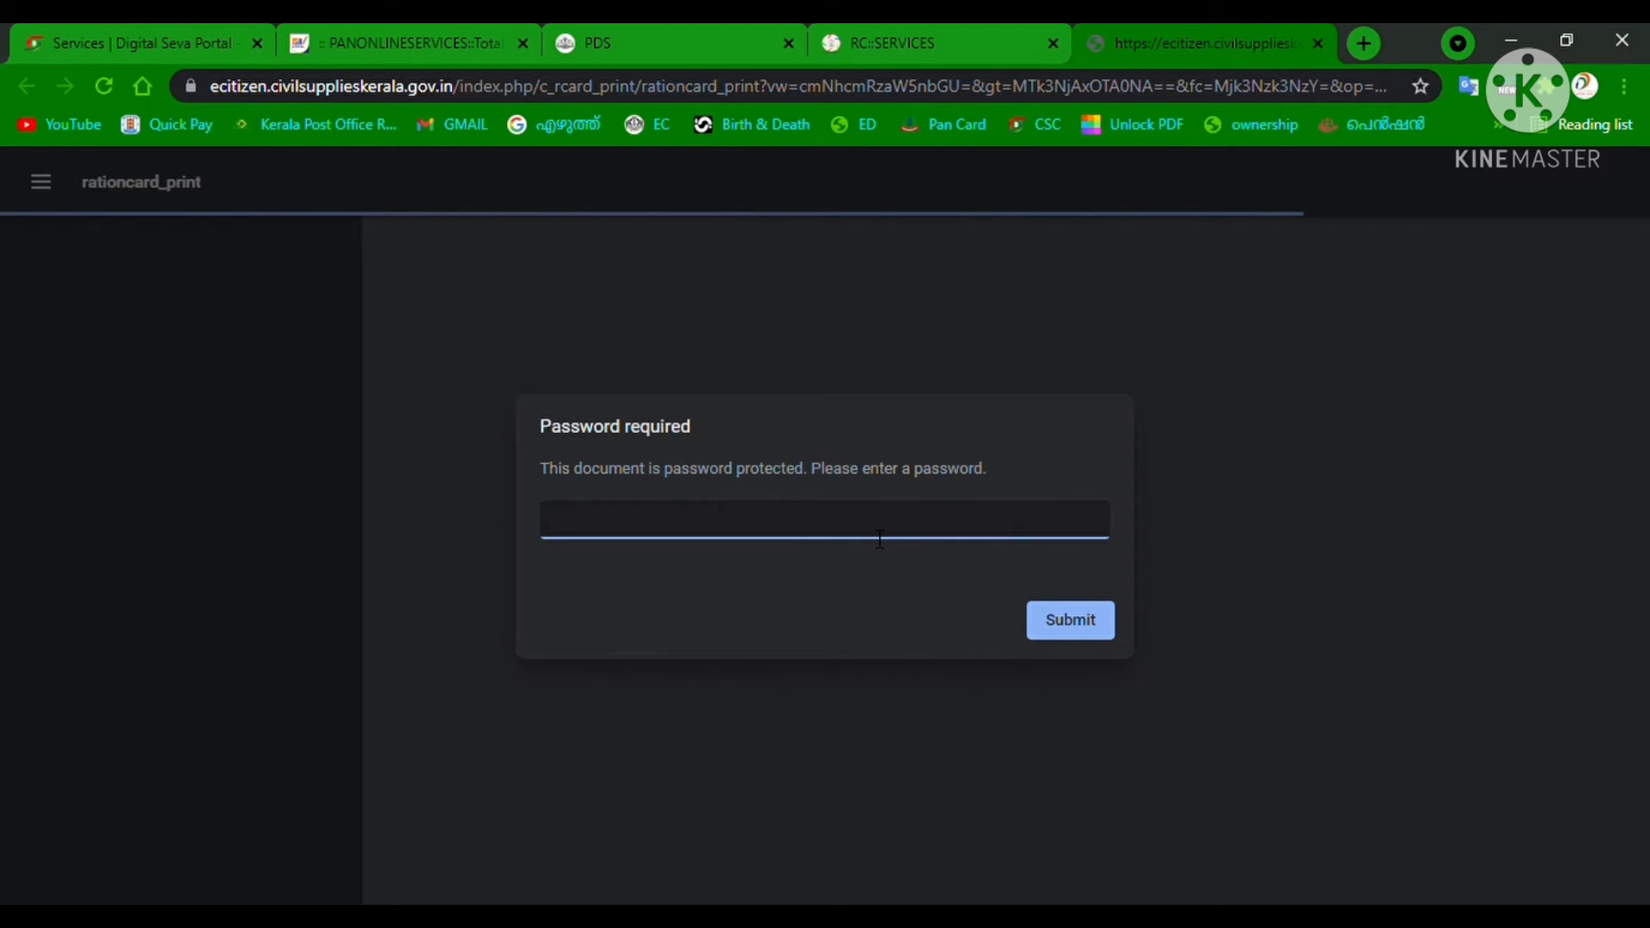
pyautogui.click(917, 50)
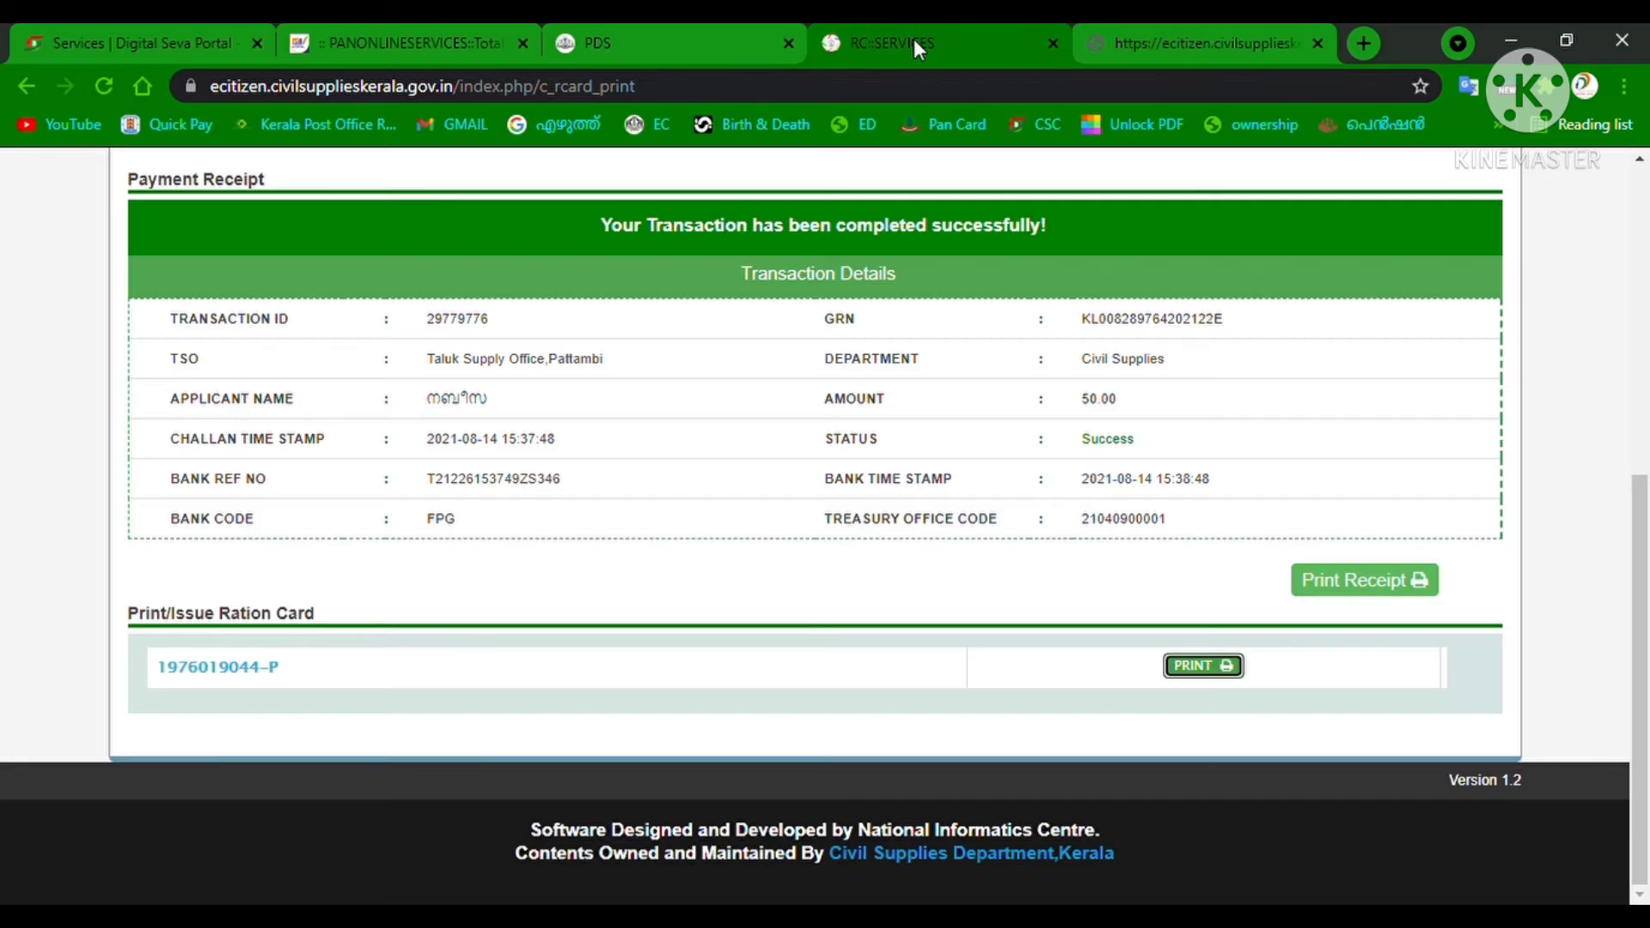
# Have the print password sent by SMS via the Forgot Password link and captcha.
pyautogui.scroll(5, 672, 526)
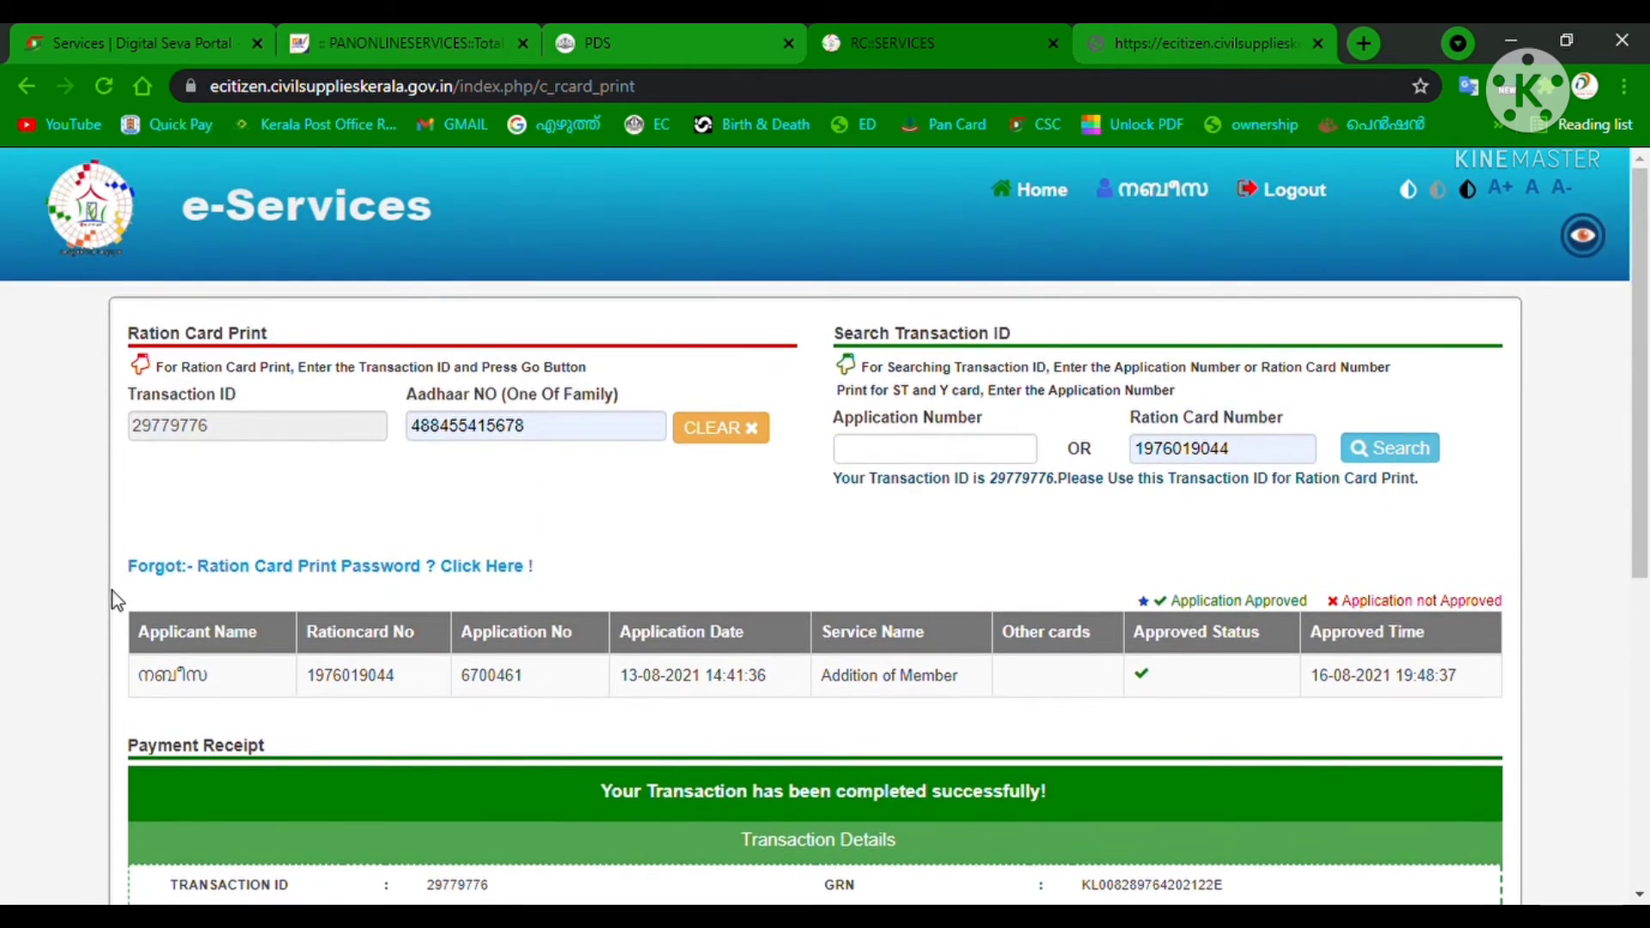
pyautogui.click(487, 567)
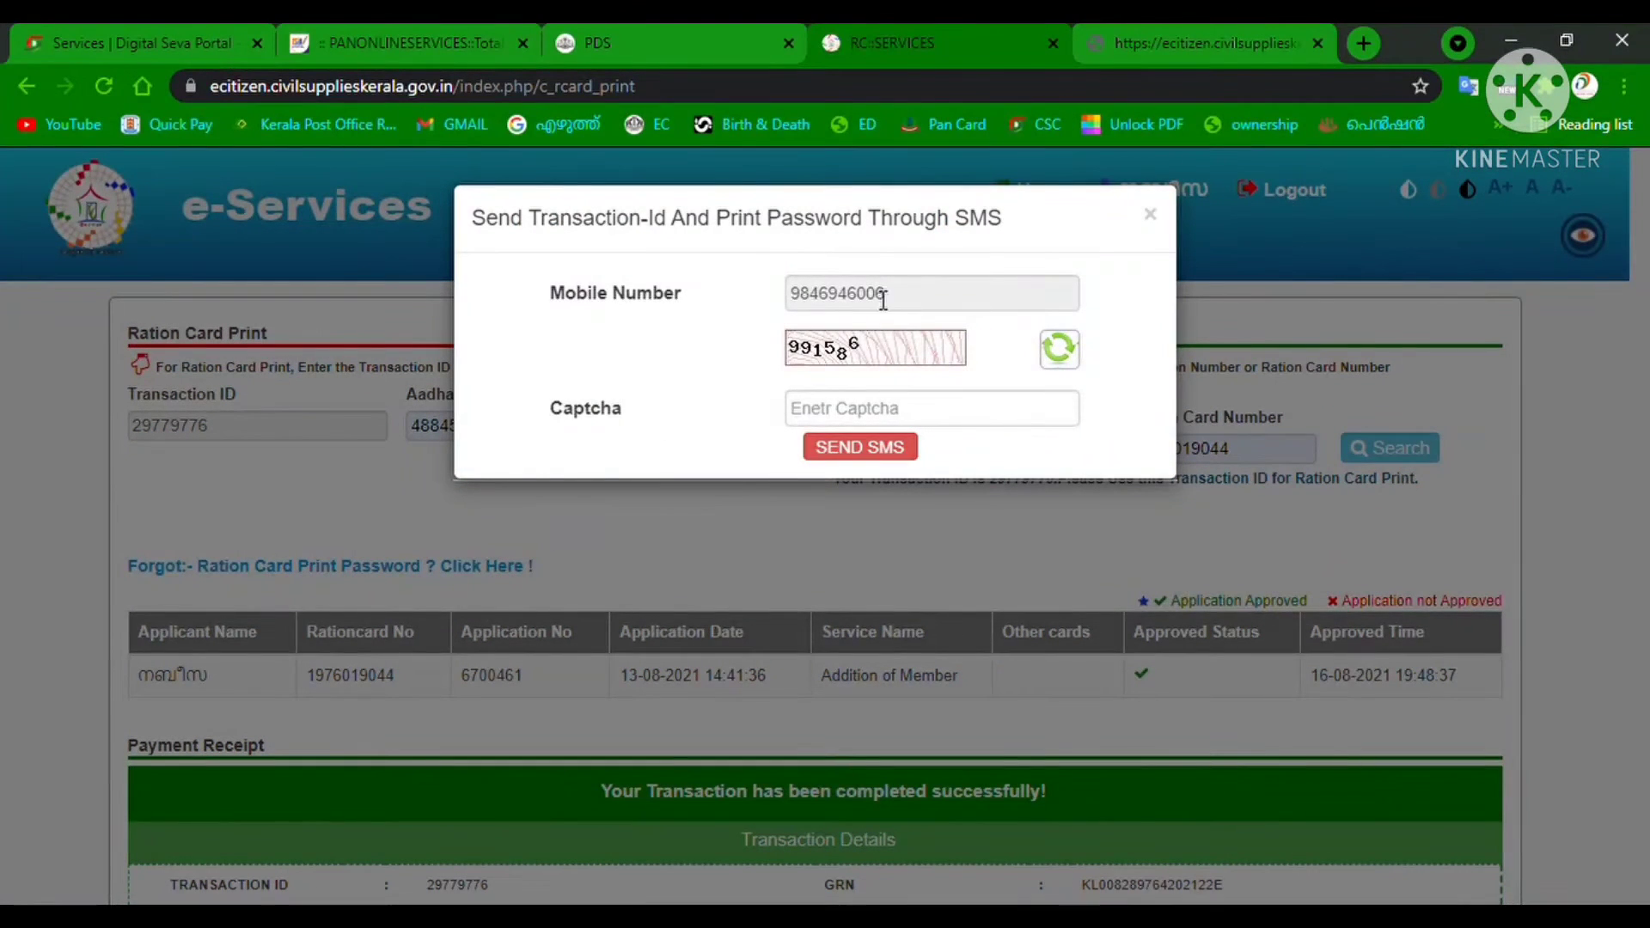
pyautogui.click(849, 416)
pyautogui.write('9')
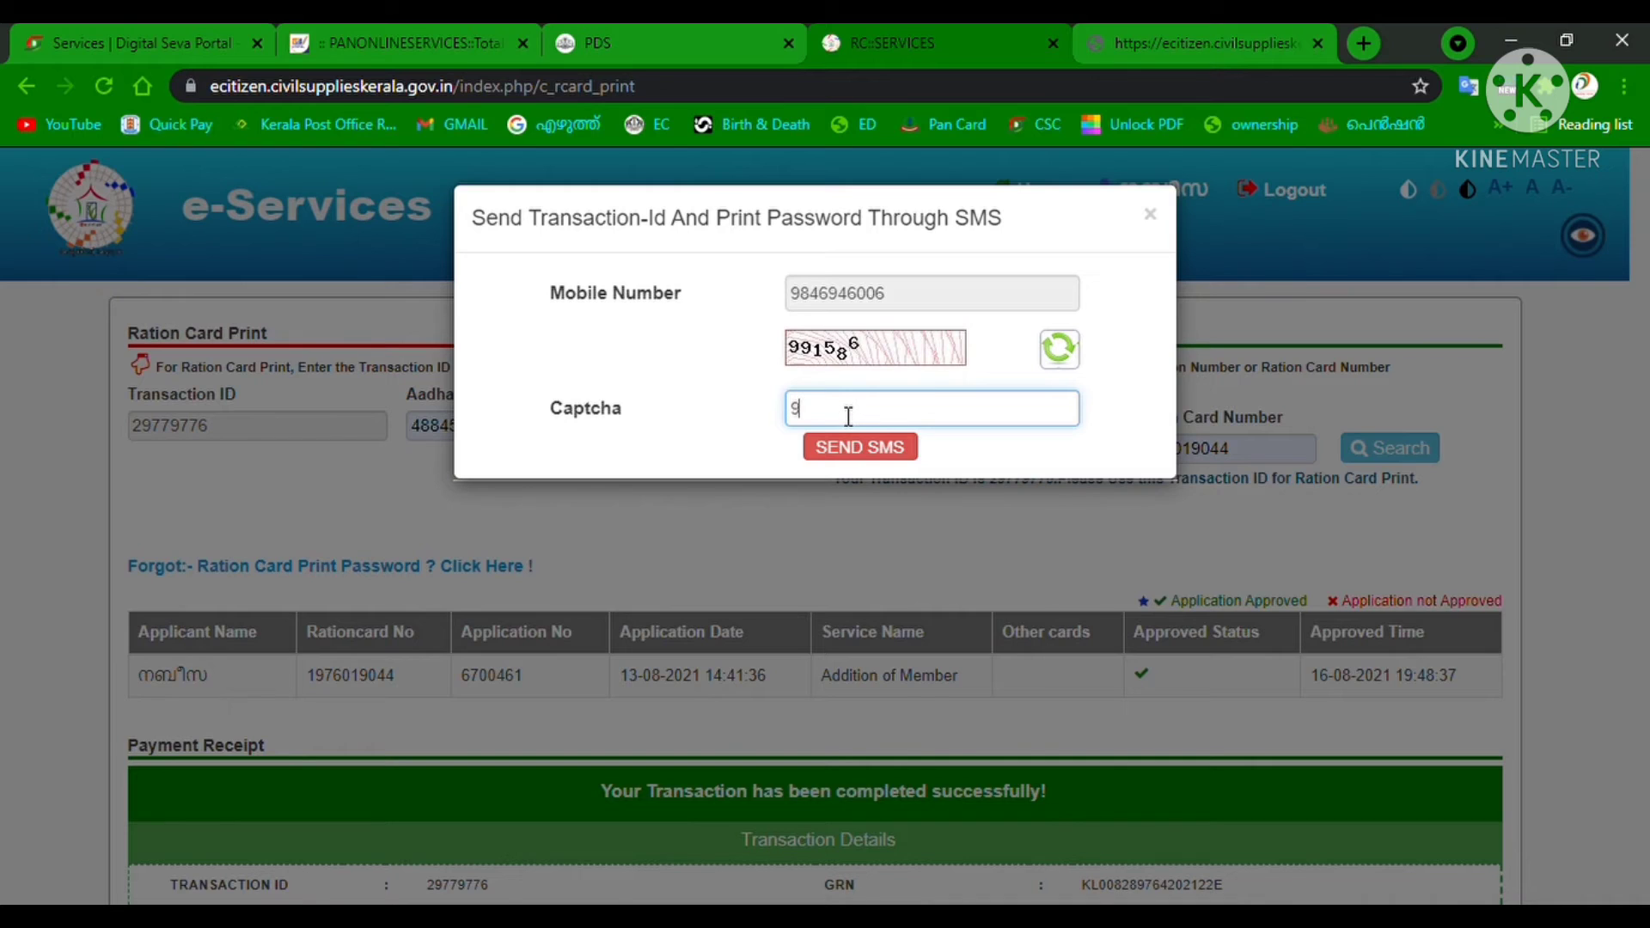
pyautogui.write('91586')
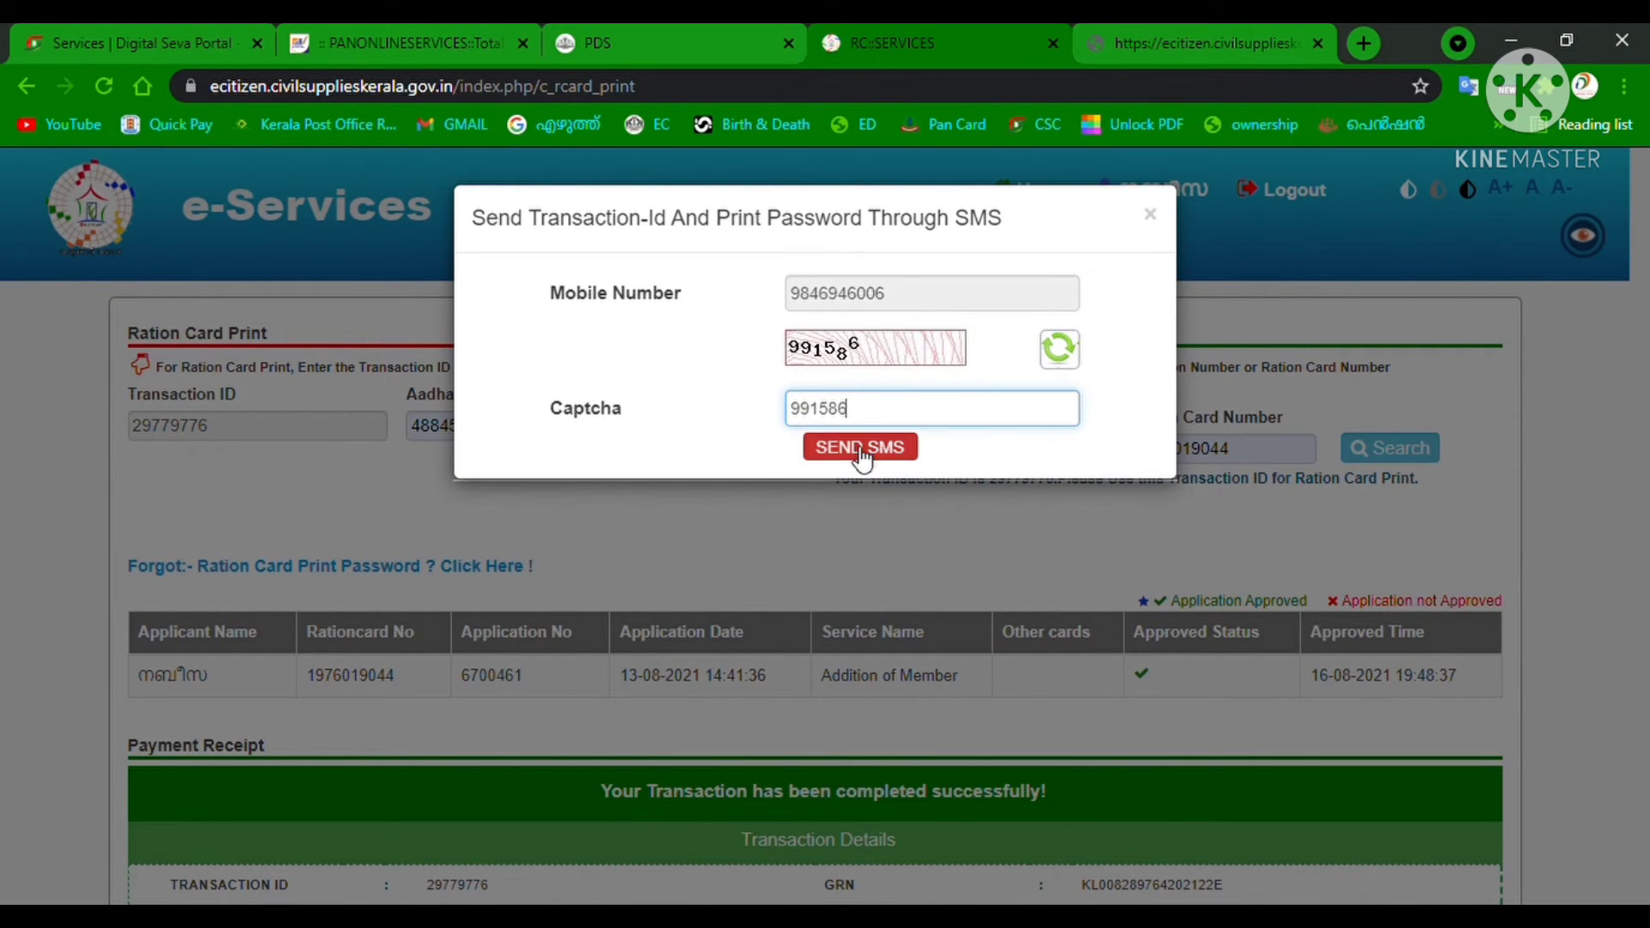
pyautogui.click(862, 448)
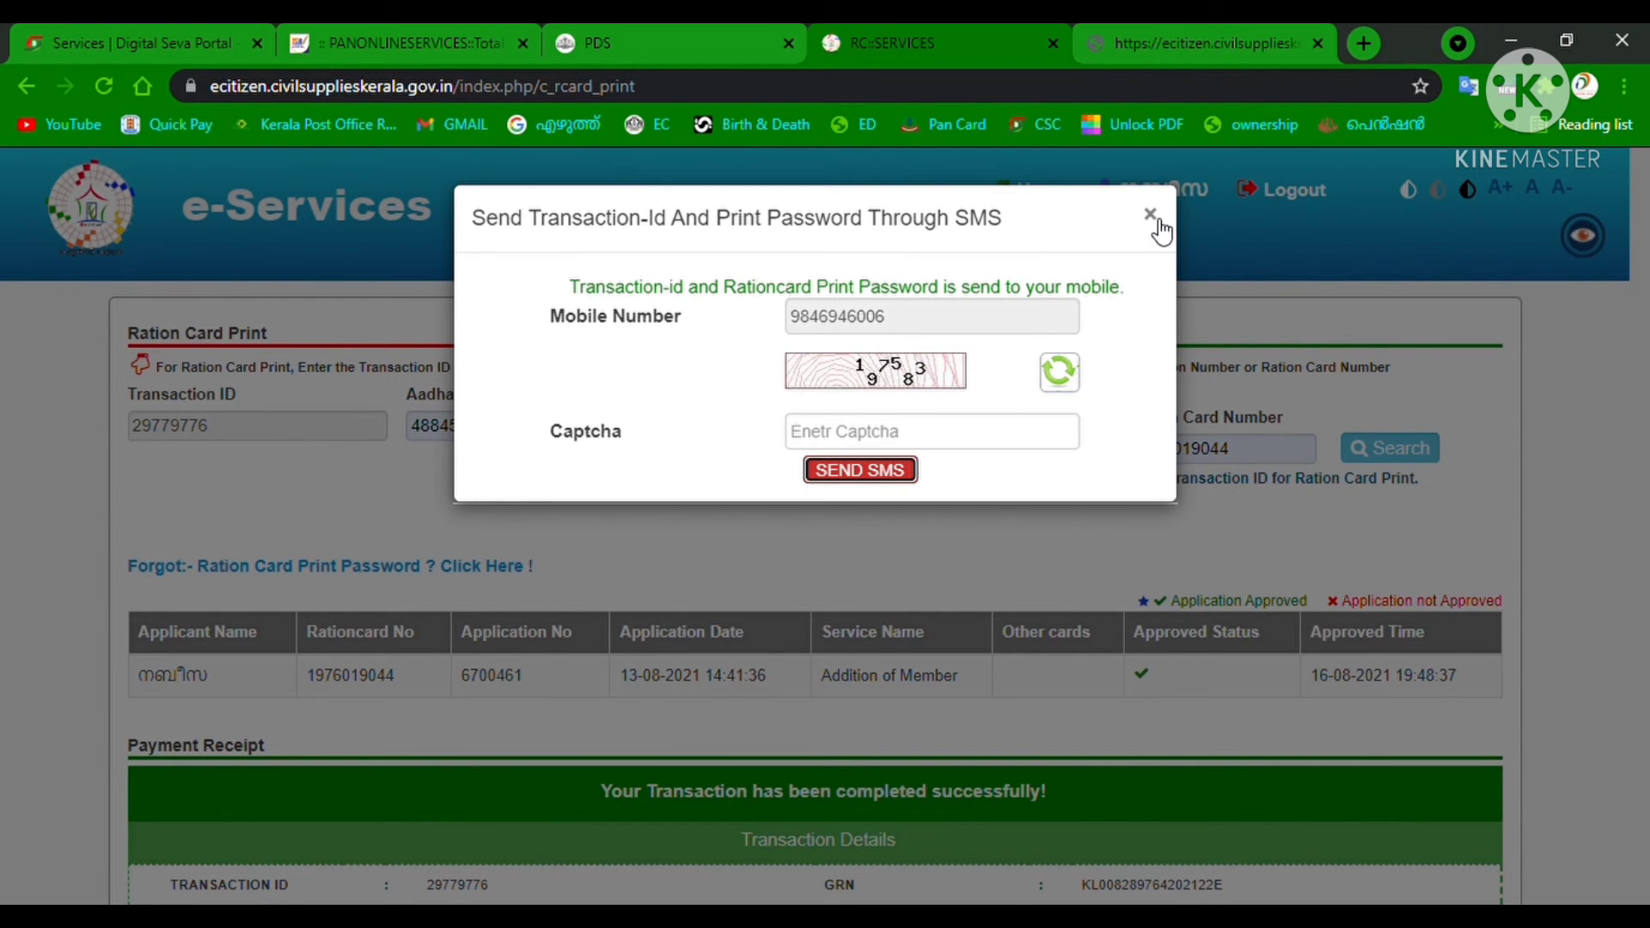
pyautogui.click(1151, 217)
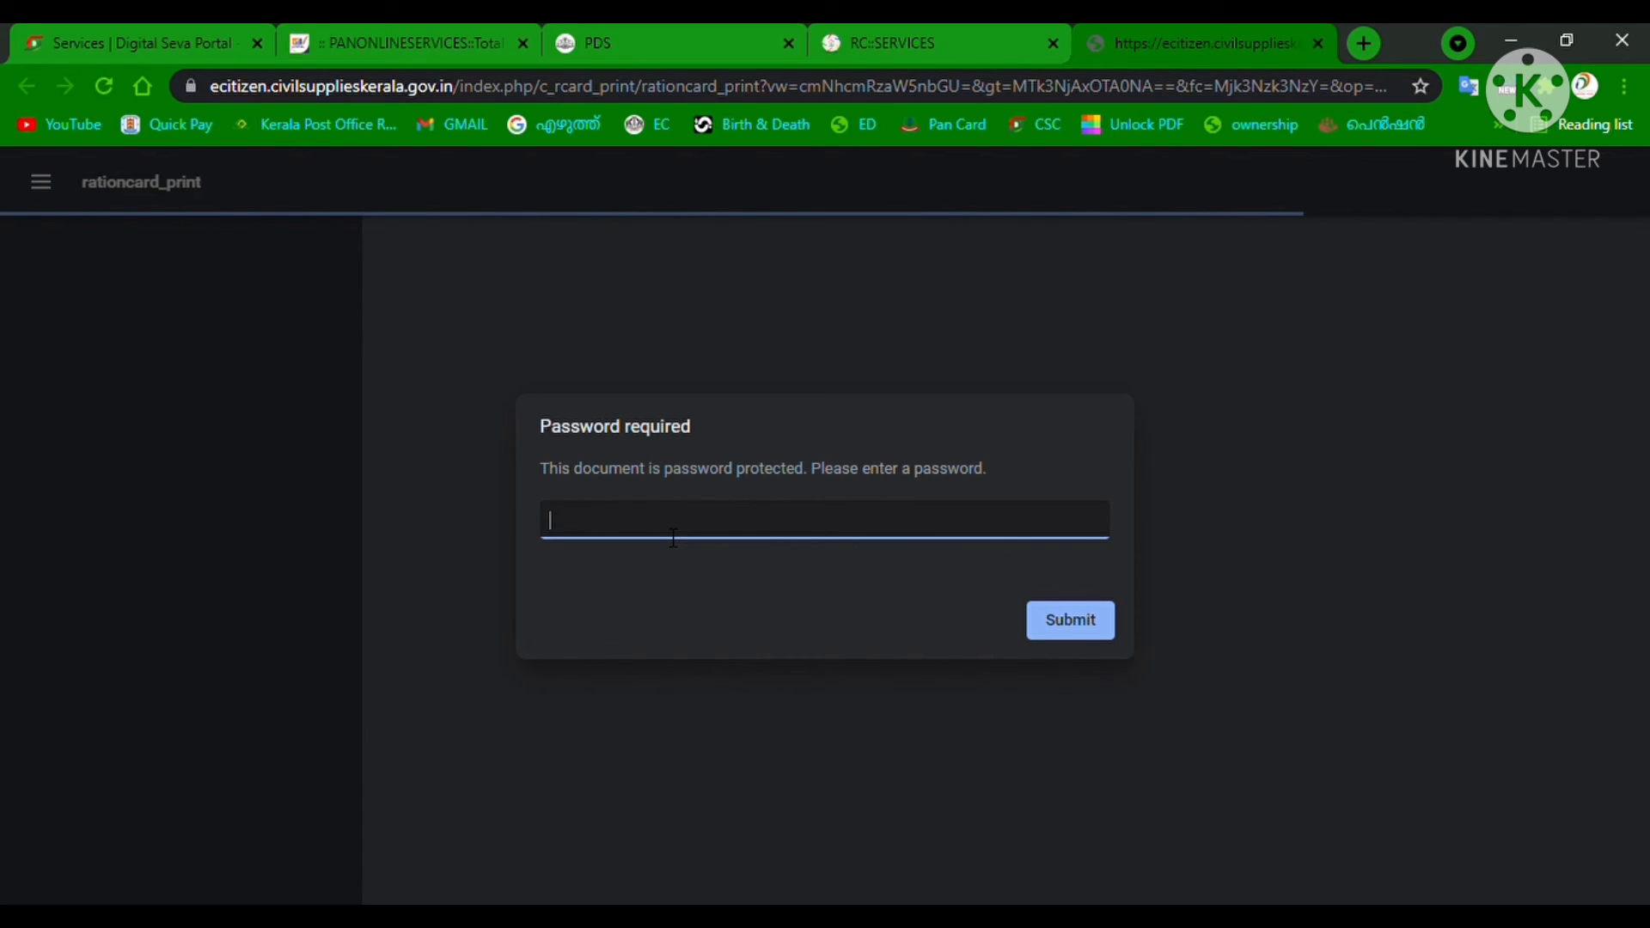
# Enter the SMS print password to unlock the ration card PDF.
pyautogui.write('••••••')
pyautogui.click(1094, 602)
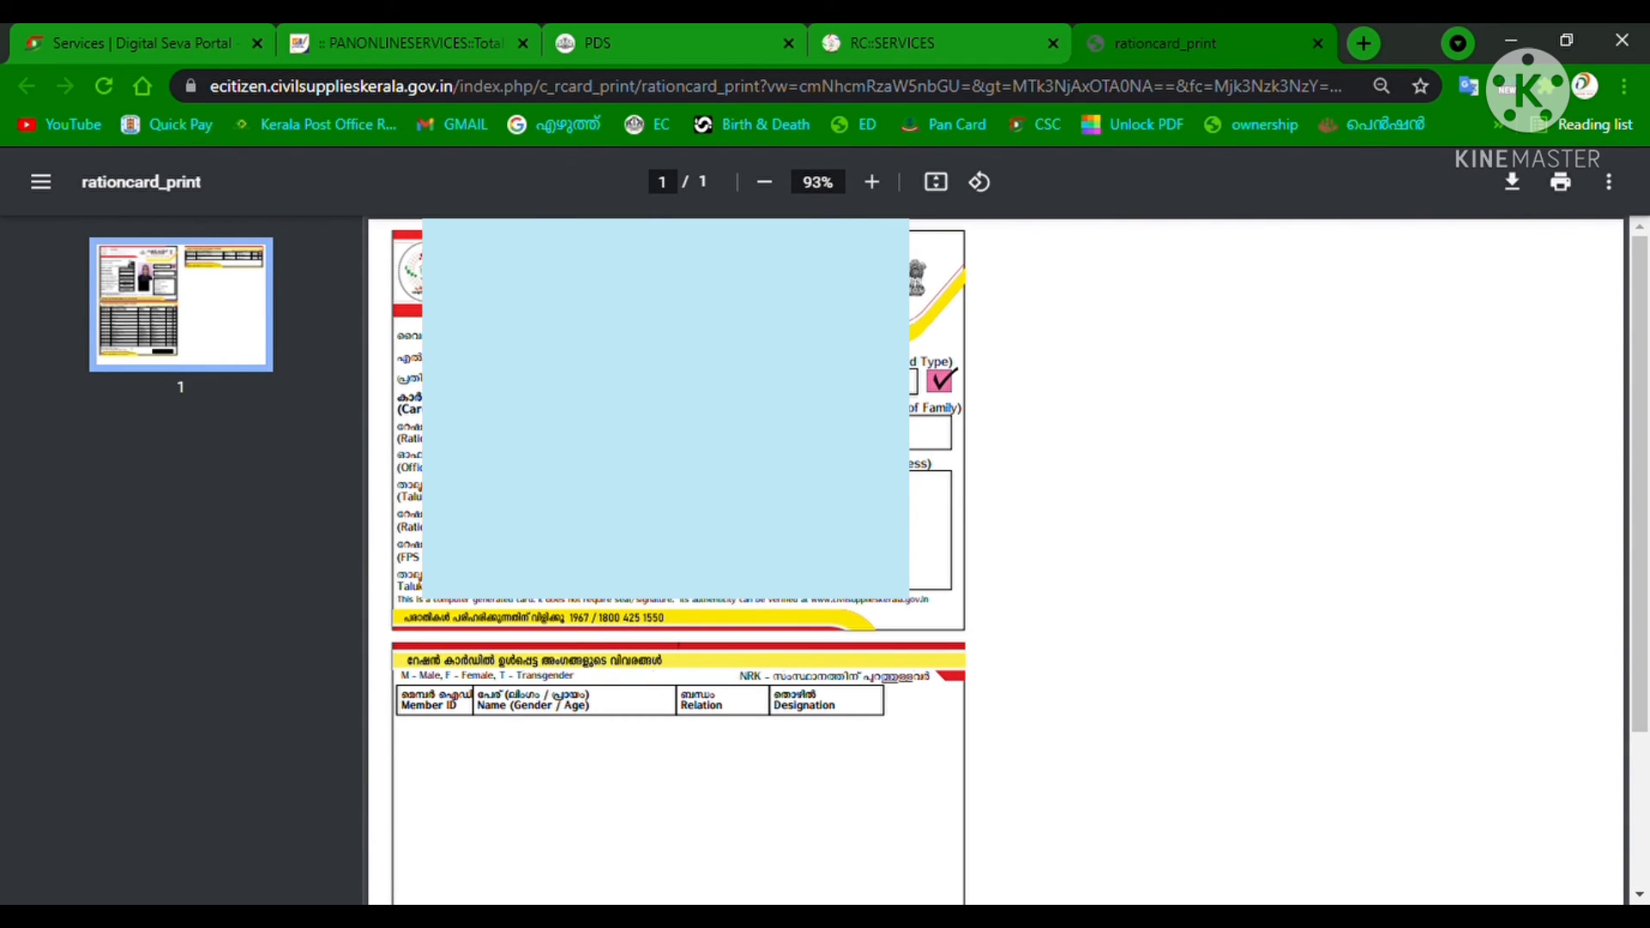
pyautogui.scroll(-3, 997, 559)
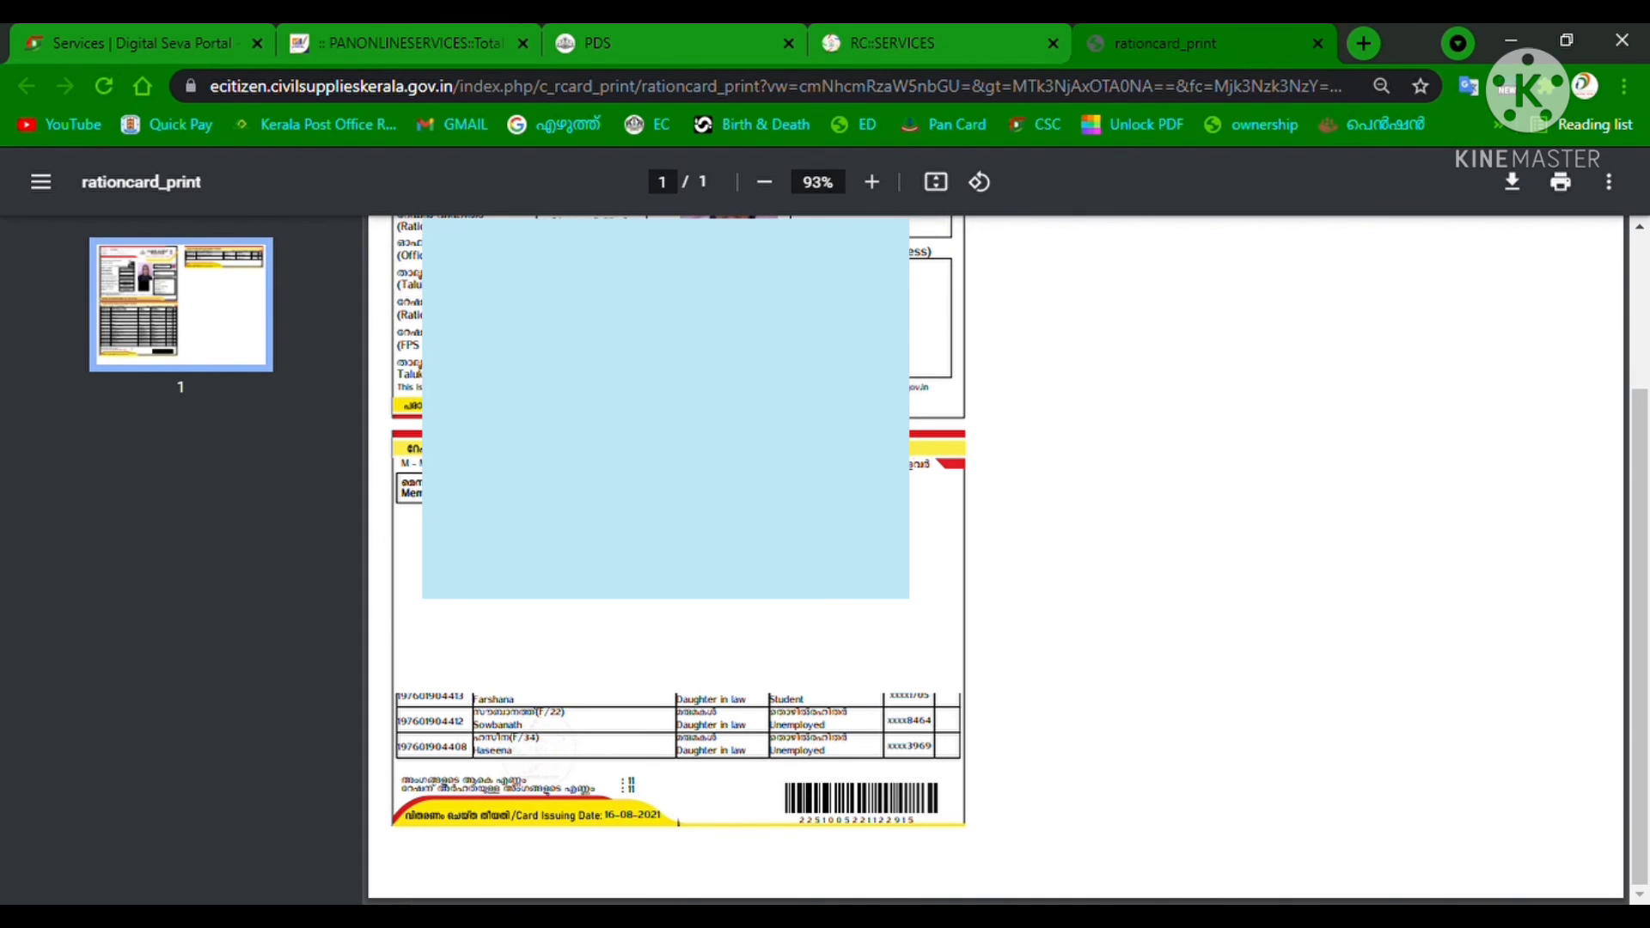
pyautogui.scroll(1, 997, 559)
pyautogui.scroll(1, 997, 559)
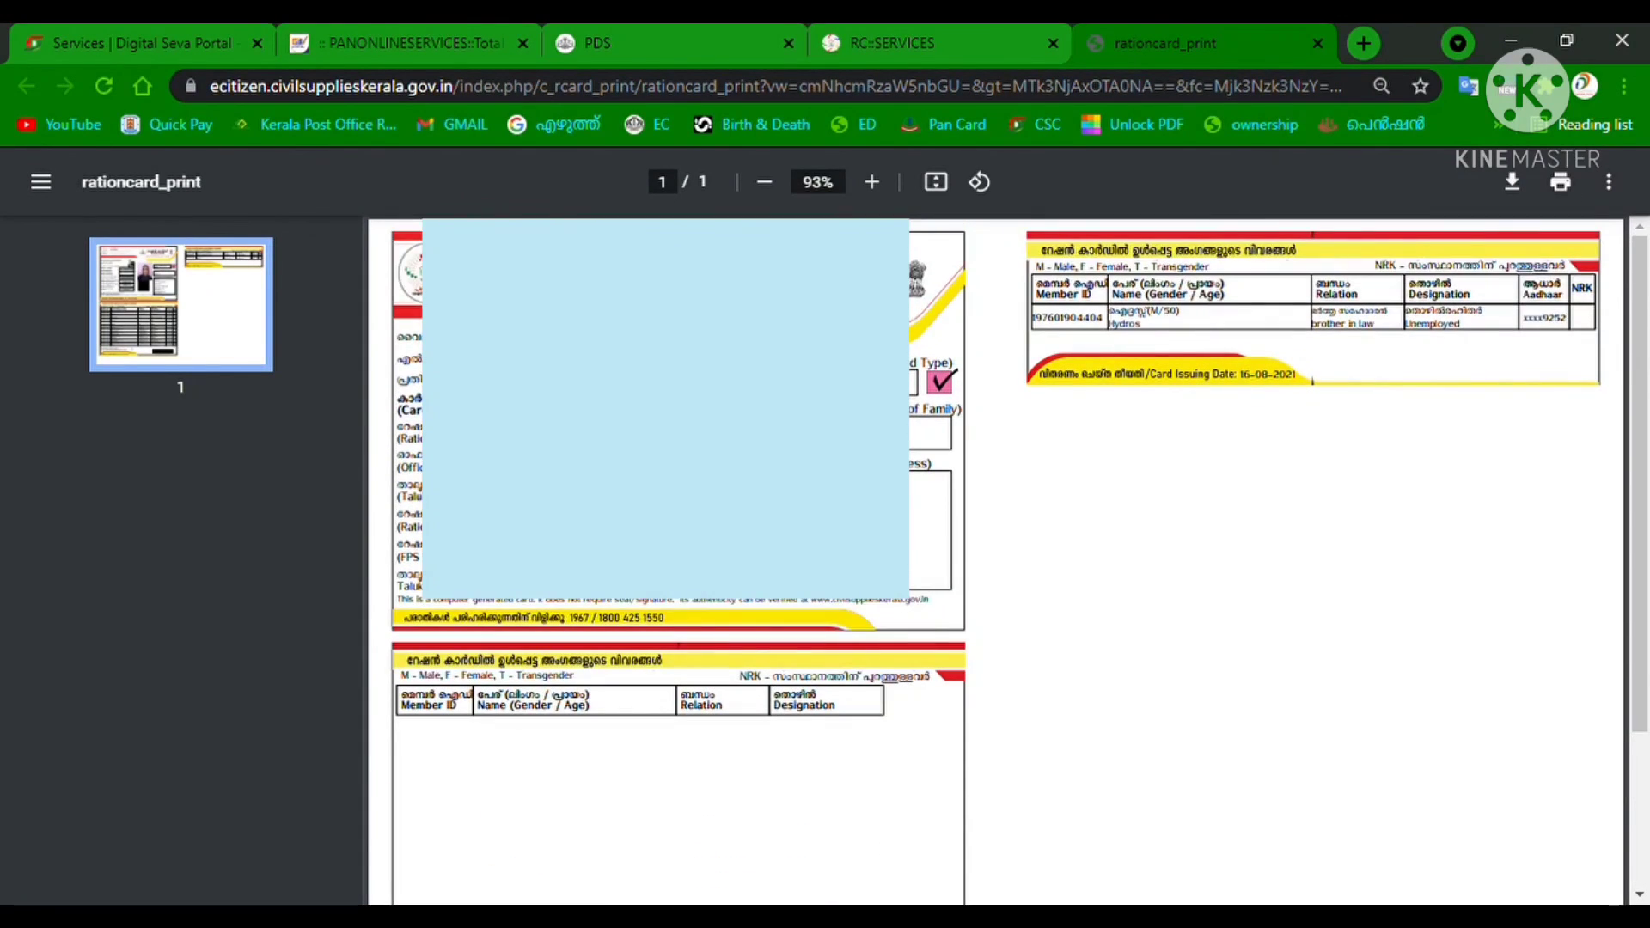
pyautogui.scroll(-1, 997, 559)
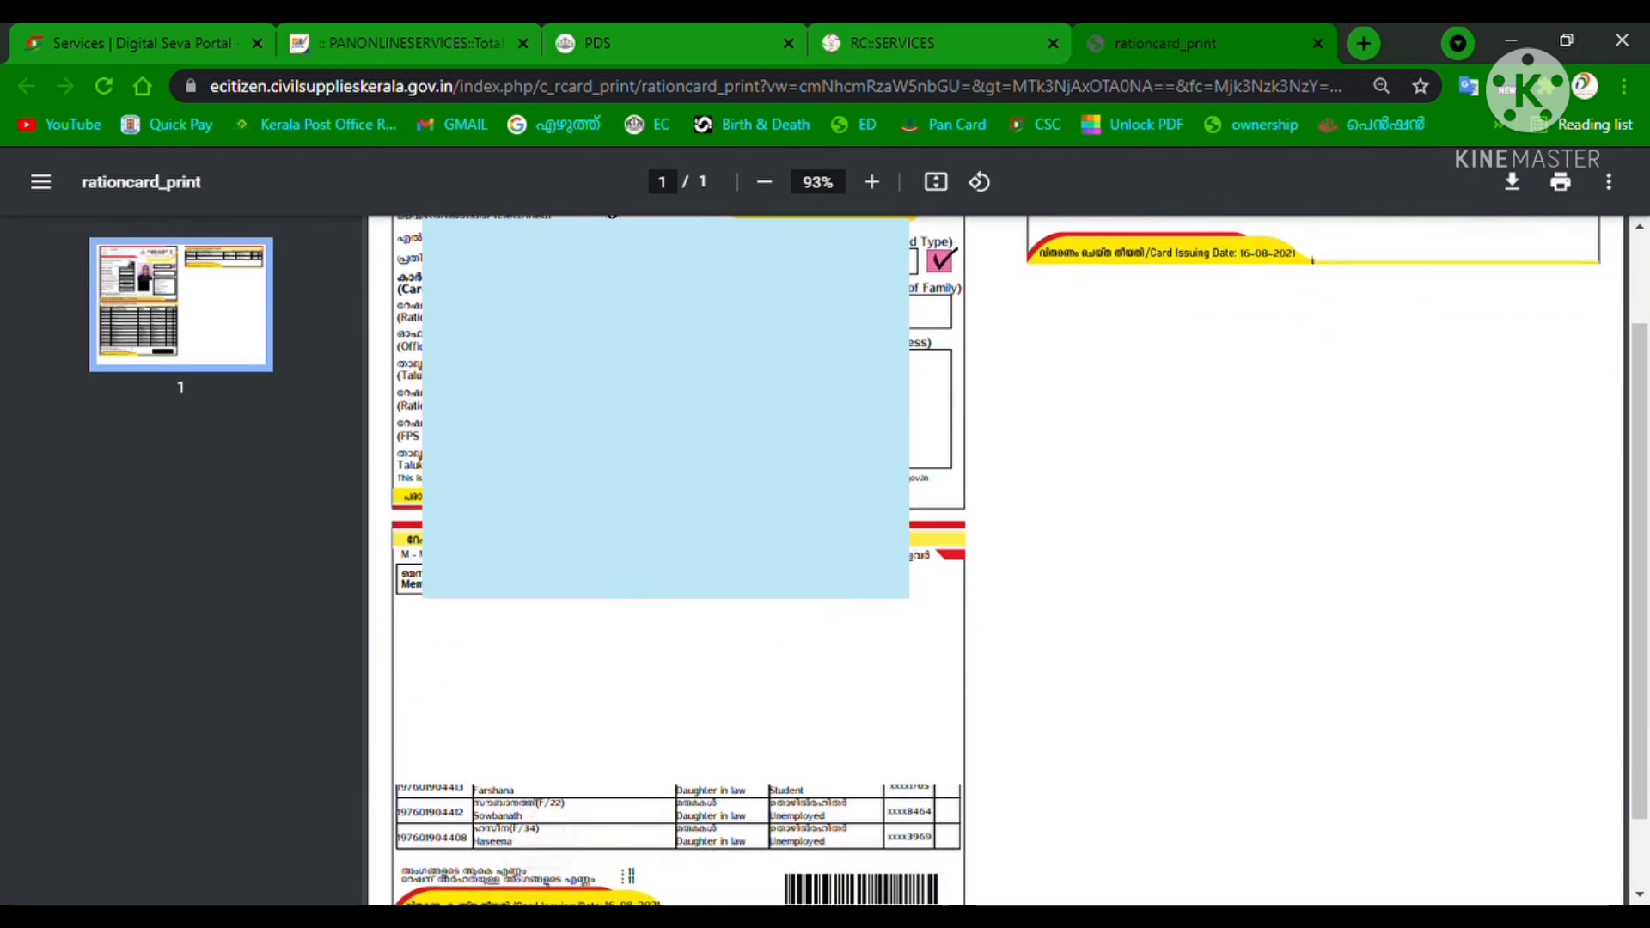
pyautogui.scroll(-1, 997, 558)
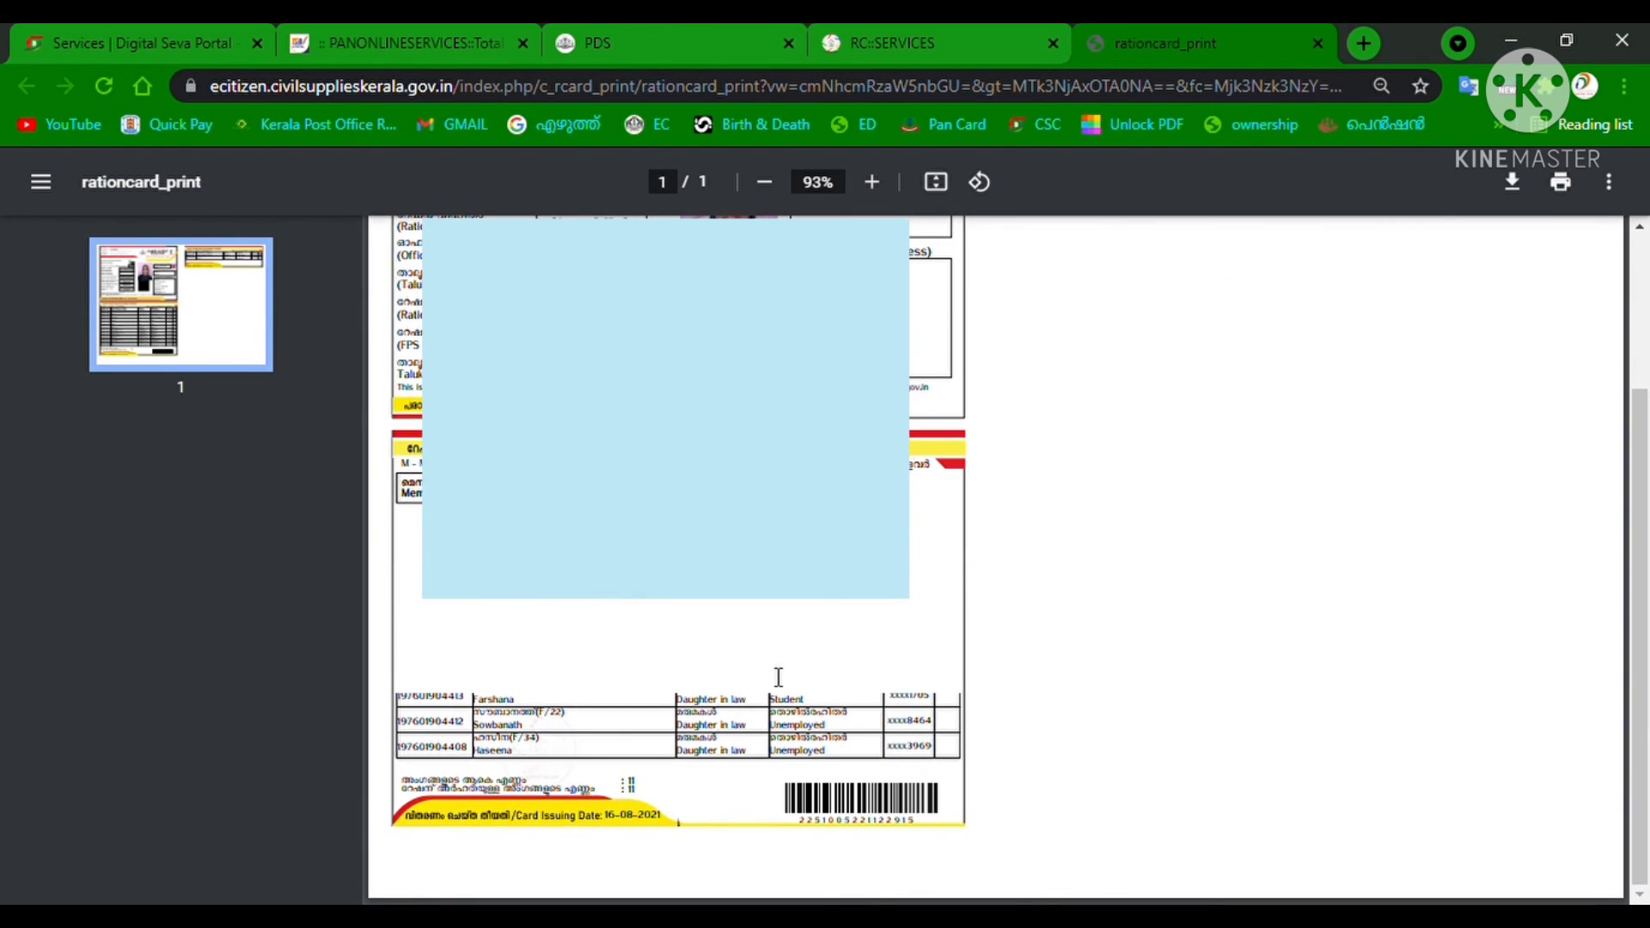